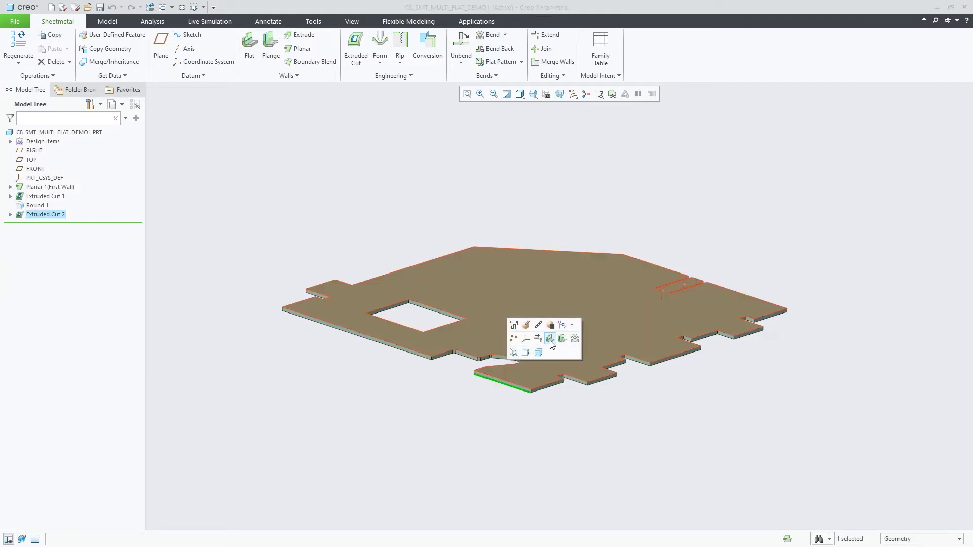
Start a flat wall and select five straight edges of the base plate, including the adjoining angled edges, for placement.
click(549, 341)
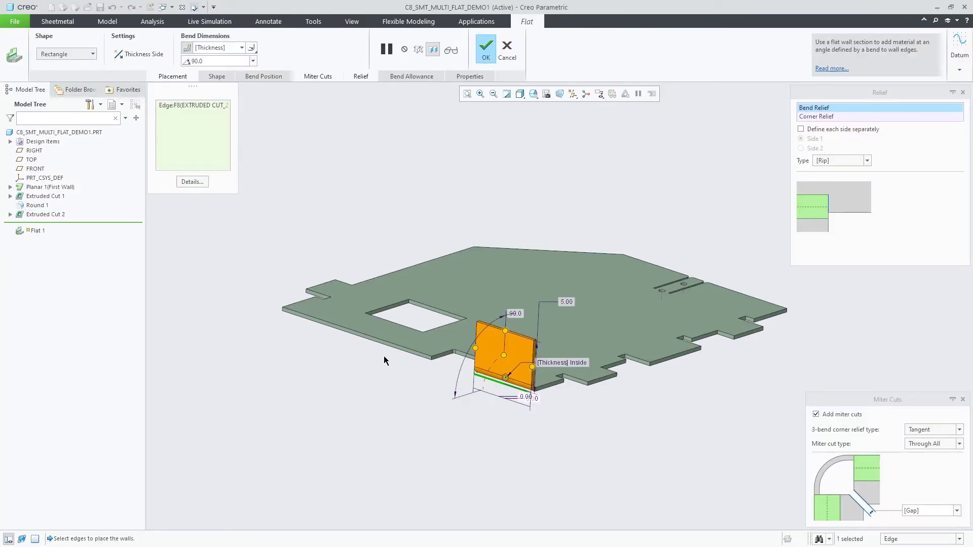
ctrl+click(388, 350)
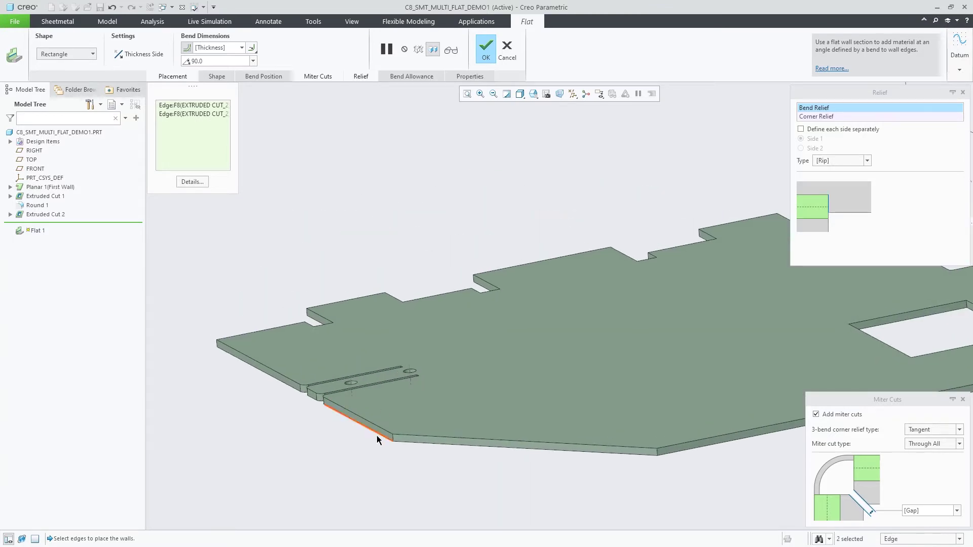
ctrl+click(376, 435)
ctrl+click(421, 443)
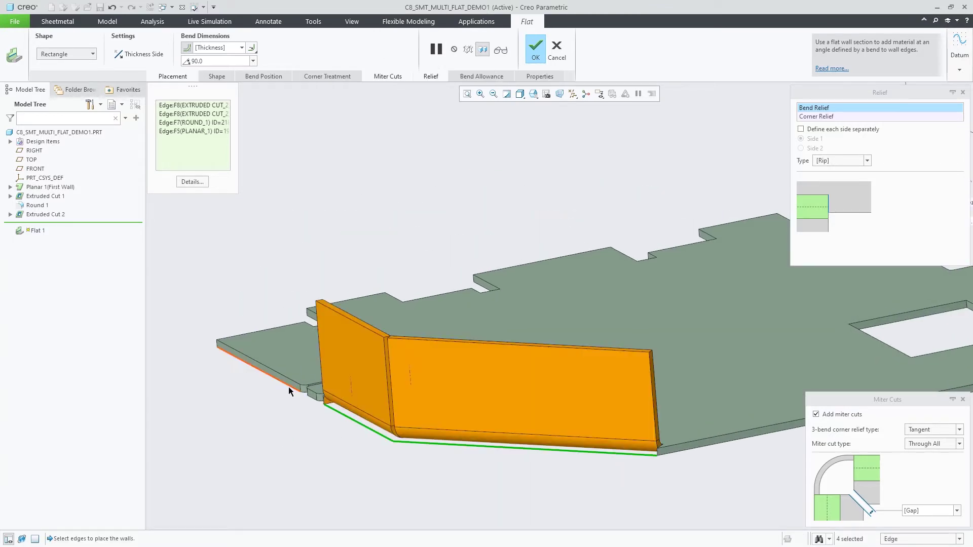
ctrl+click(288, 388)
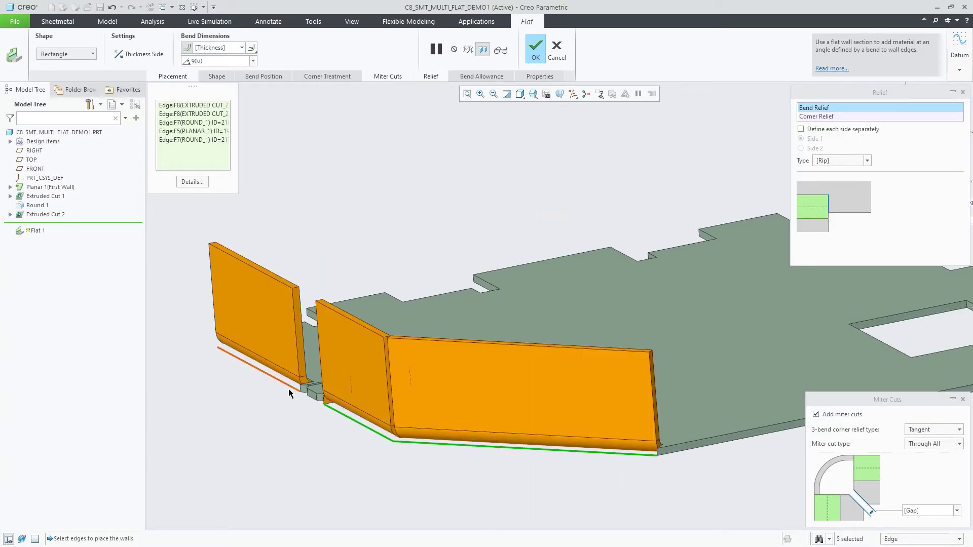
Change the walls' placement relative to the attachment edges so their bends line up with those edges.
right_click(313, 485)
click(330, 453)
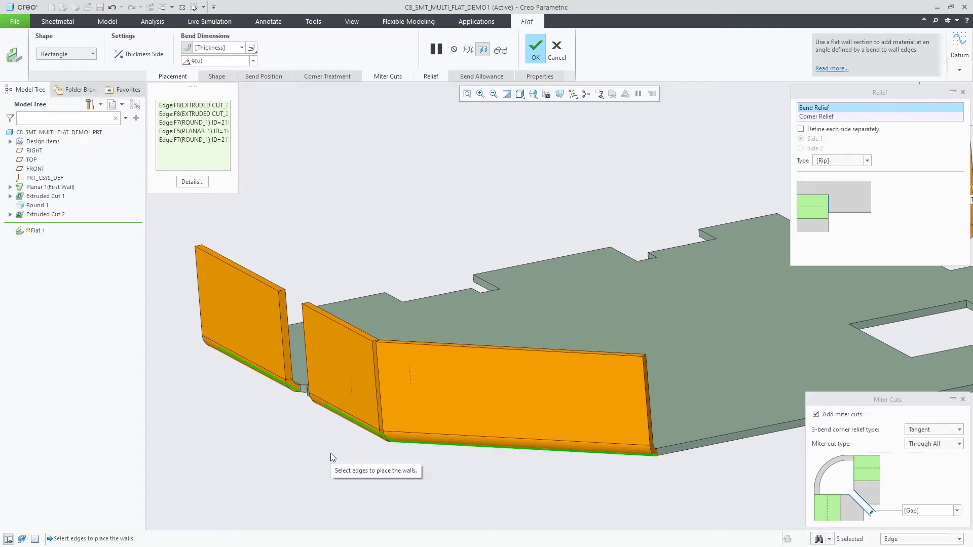
middle_drag(330, 453, 322, 461)
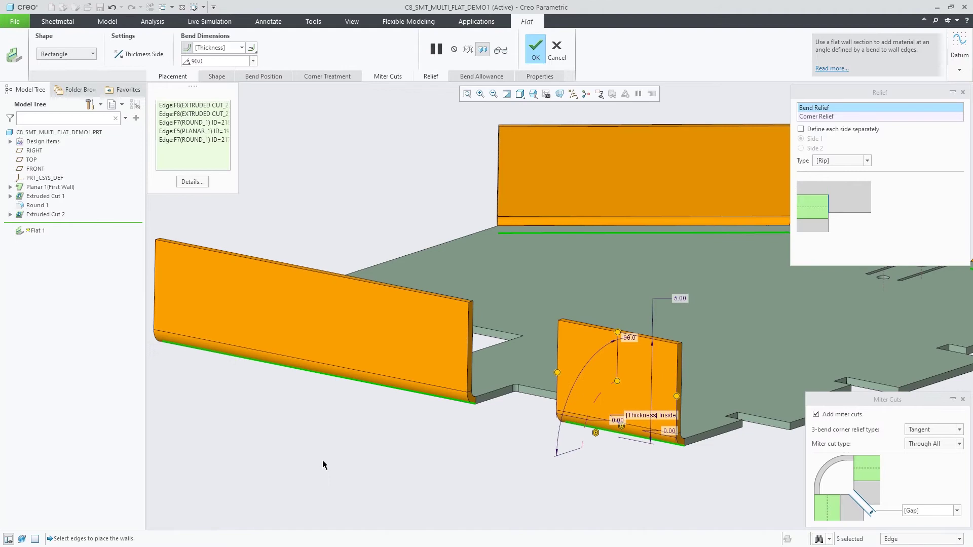
Try a 72-degree bend angle, a wall height of about 6.72 and a changed side offset, resetting the offset to 0.
mouse_move(616, 383)
mouse_down()
mouse_move(610, 405)
mouse_move(614, 379)
mouse_move(609, 387)
mouse_up()
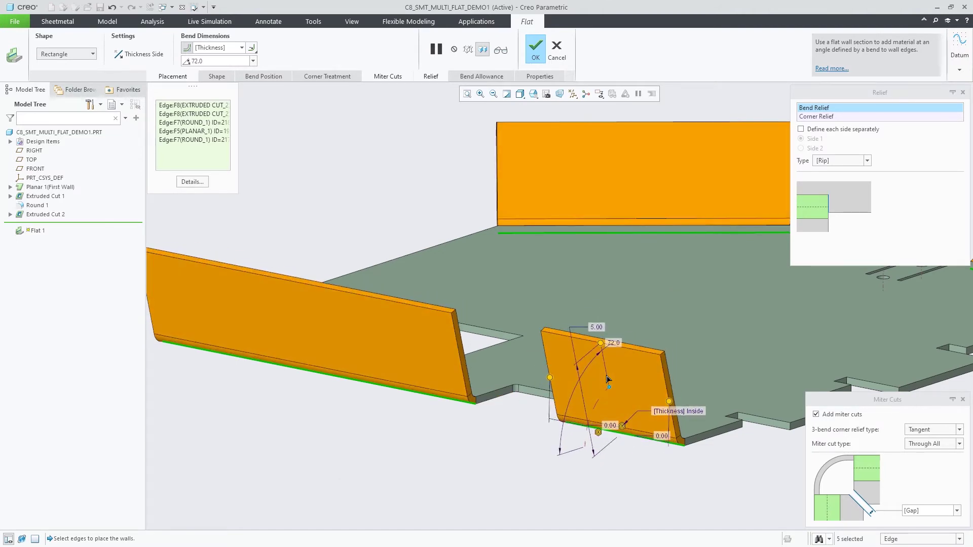
drag(606, 343, 575, 311)
drag(668, 389, 695, 391)
double_click(755, 436)
text(0)
key(Return)
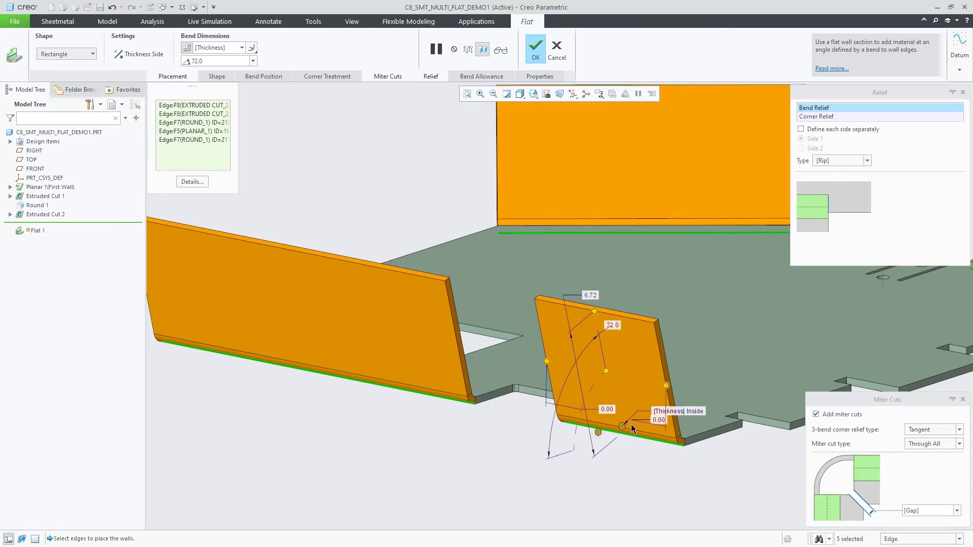
Set the walls' inside bend radius to 2.0 * Thickness and the bend angle to 90 degrees.
click(243, 48)
click(230, 87)
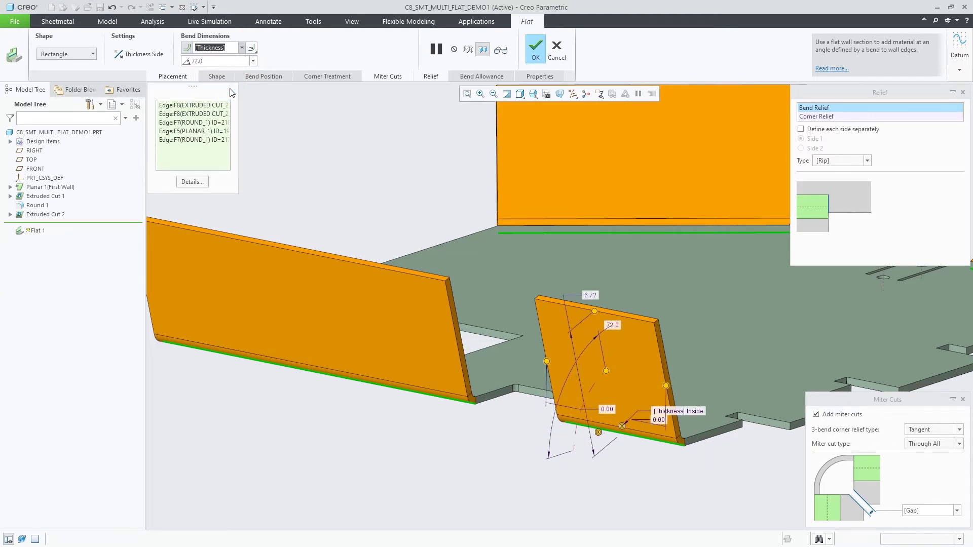
click(222, 62)
text(90)
key(Return)
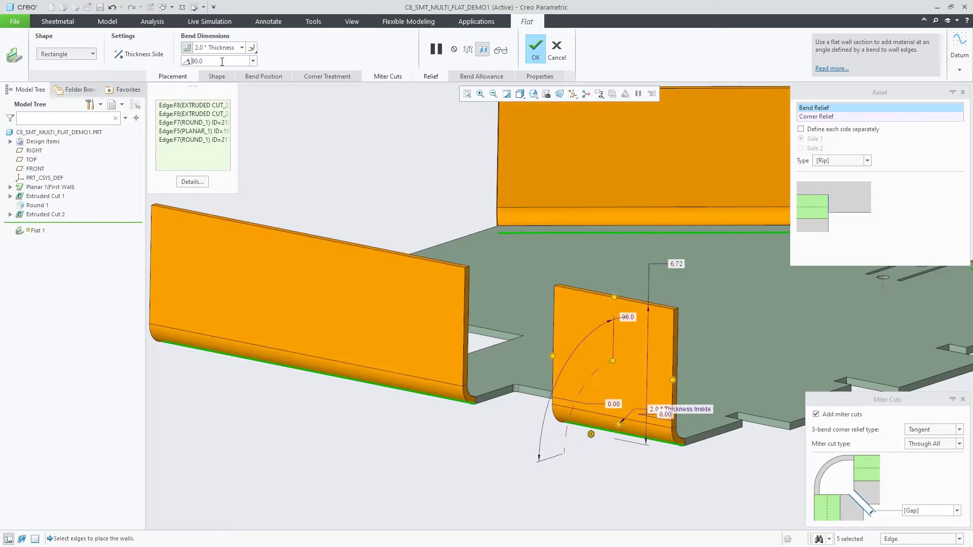
Set the wall height to 5, check the dimensions on two of the walls, and complete the flat wall feature.
double_click(675, 264)
text(5)
key(Return)
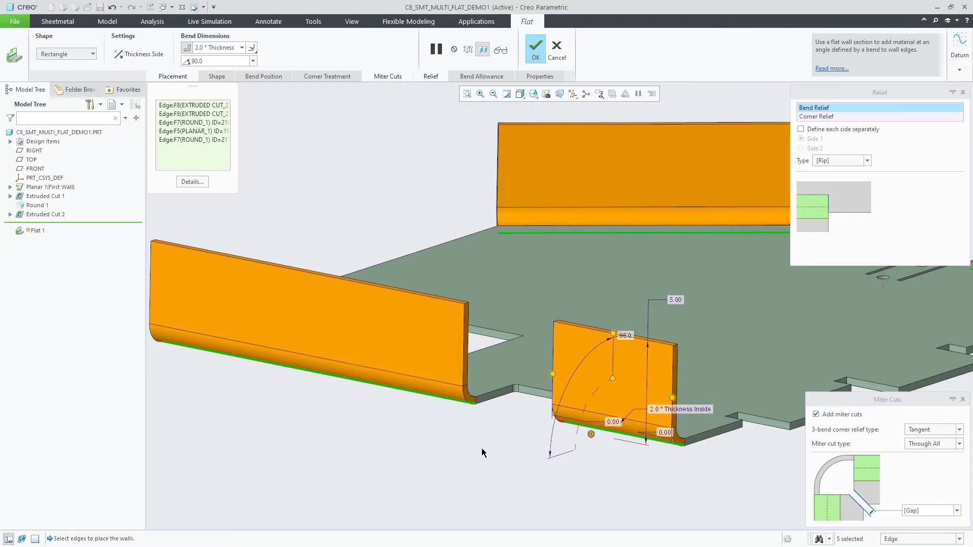
click(402, 369)
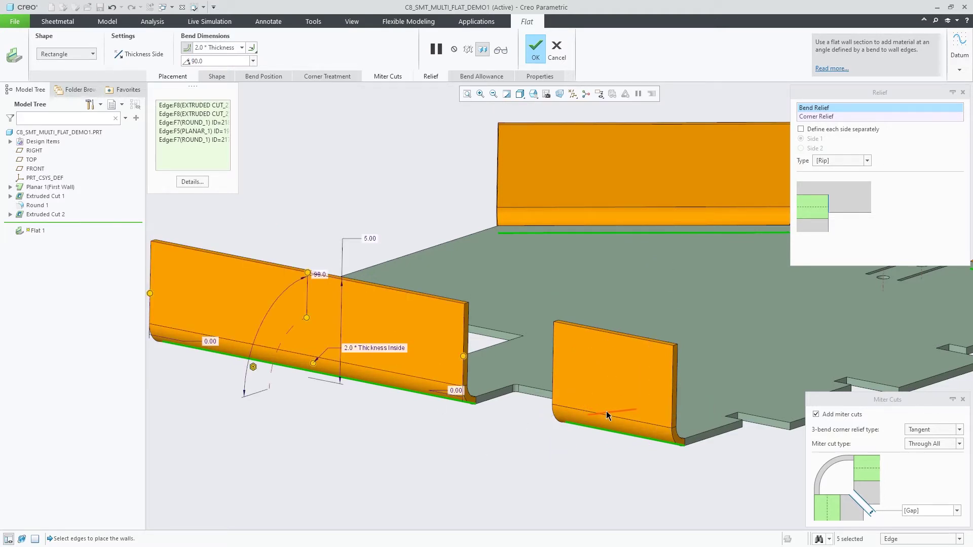
click(643, 406)
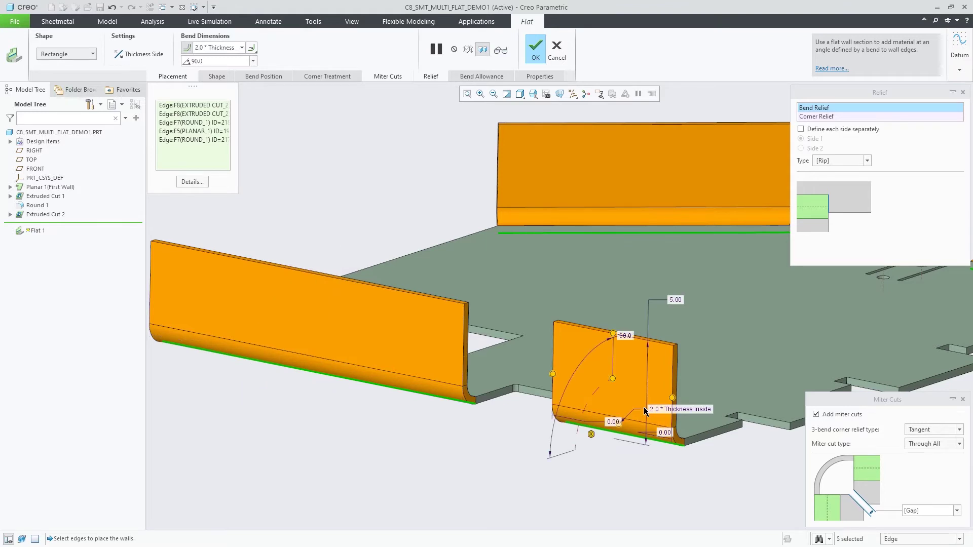
middle_click(499, 445)
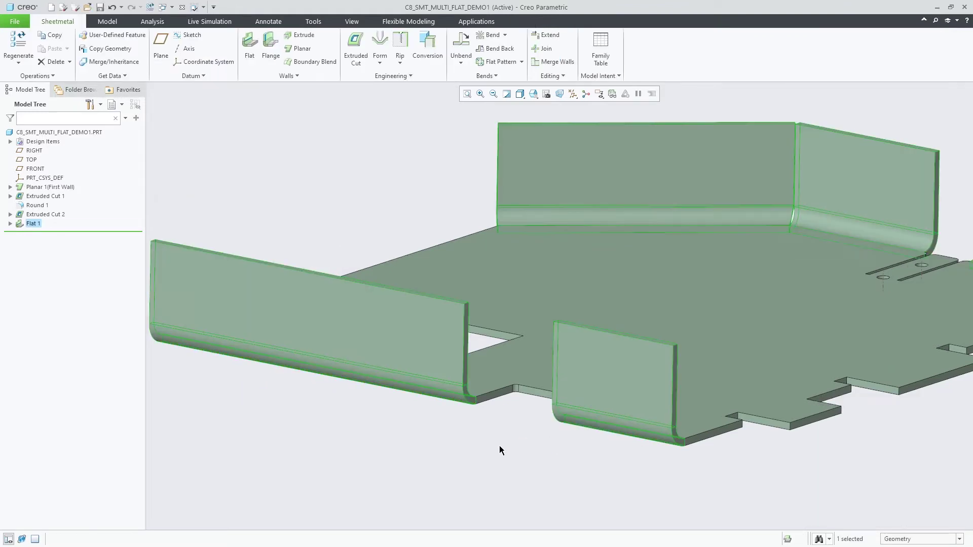
click(500, 446)
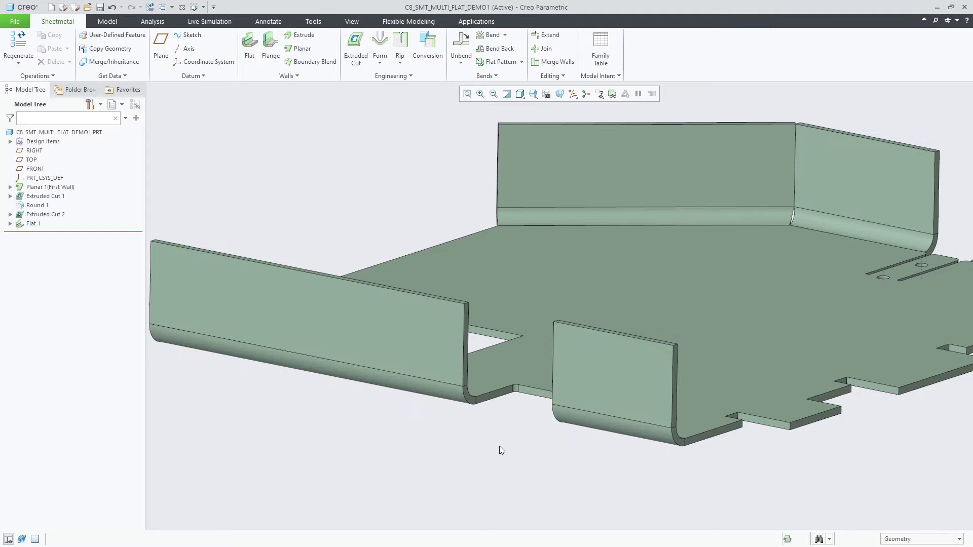
Start another flat wall on two tab edges along the notched side of the plate.
key(ctrl+d)
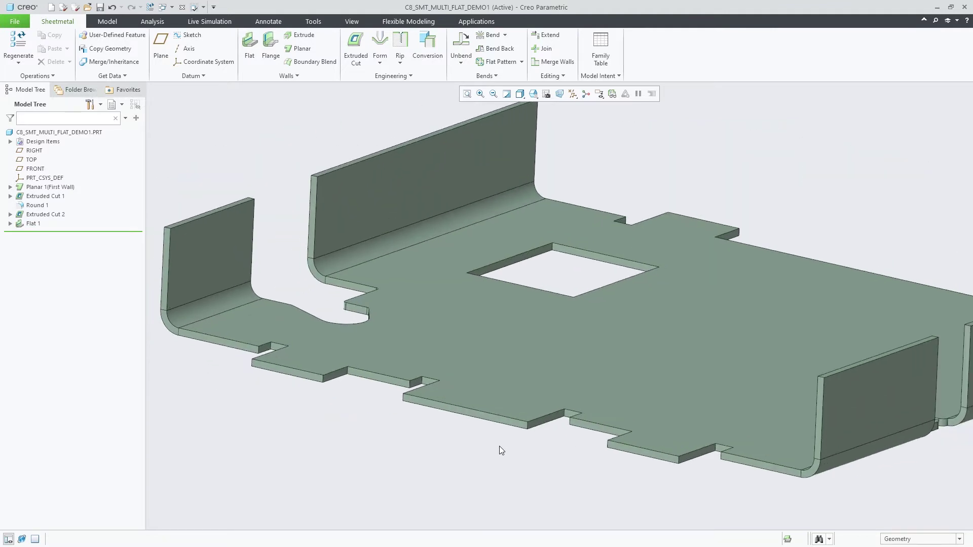
click(488, 422)
click(531, 379)
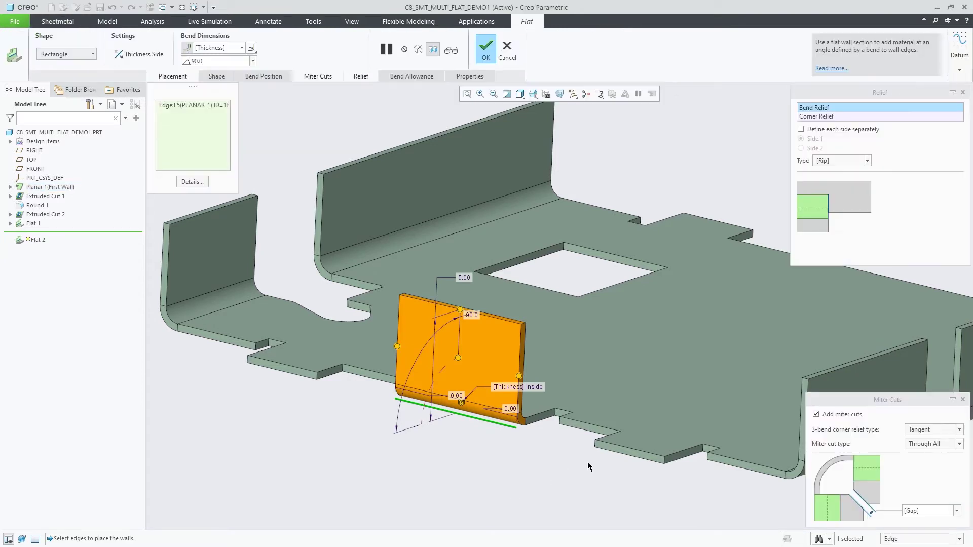
ctrl+click(612, 459)
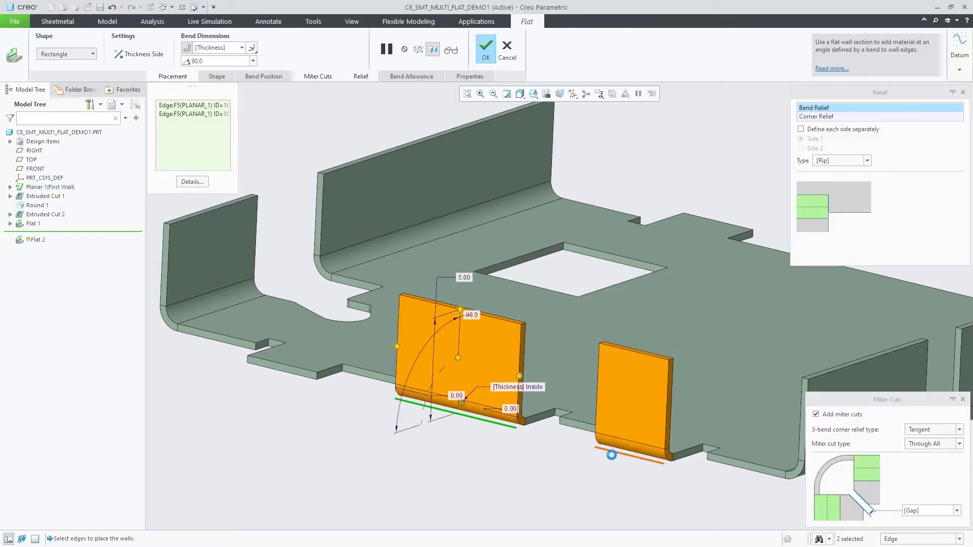
Edit the wall's shape sketch and fillet both upper corners of the rectangular profile.
click(217, 76)
click(226, 169)
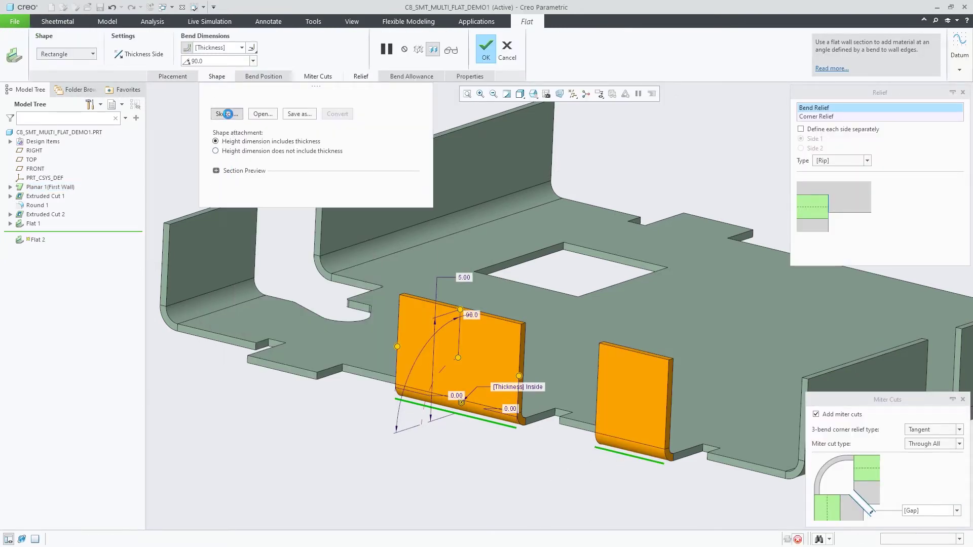
click(227, 113)
click(336, 40)
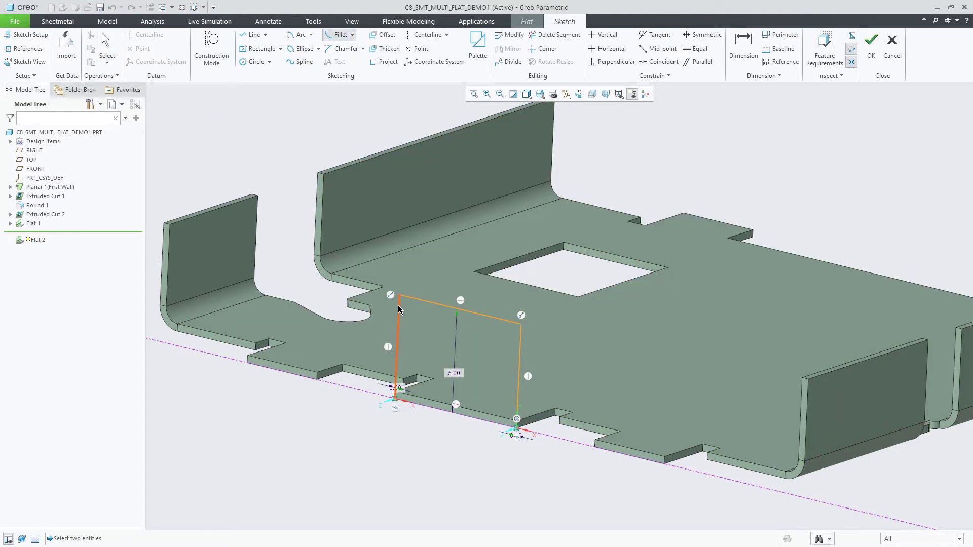
click(399, 310)
click(408, 300)
click(518, 344)
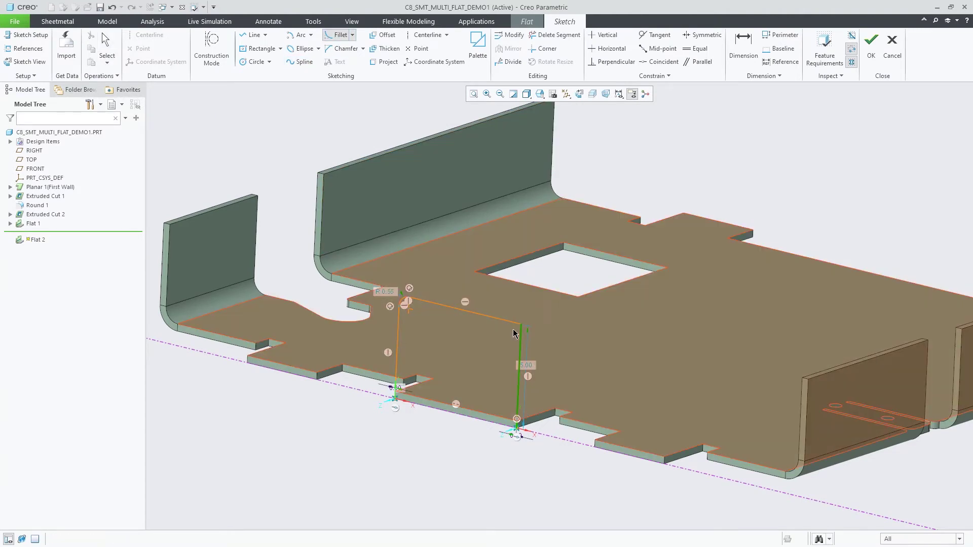
click(511, 324)
Constrain the two corner fillets to equal radii and set the radius to 0.5.
click(695, 48)
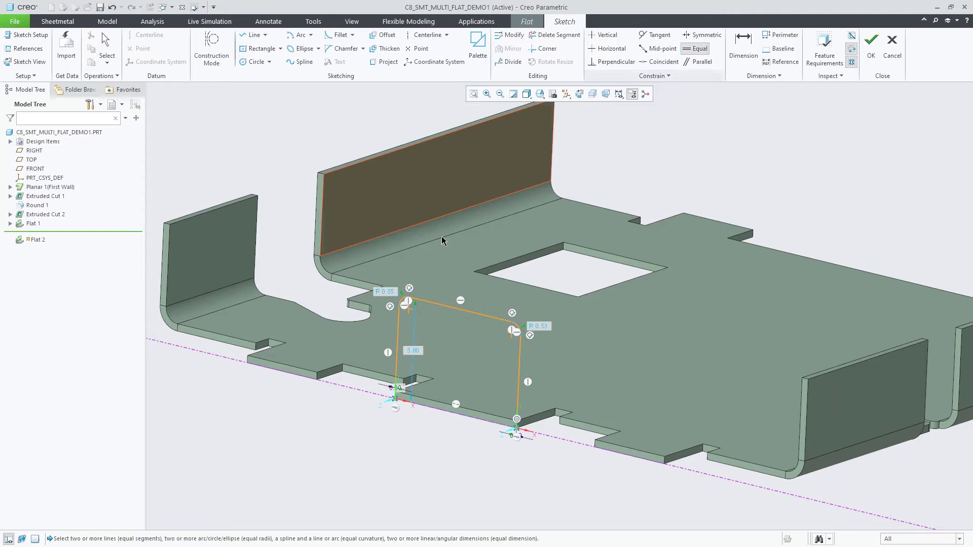
click(405, 300)
click(516, 325)
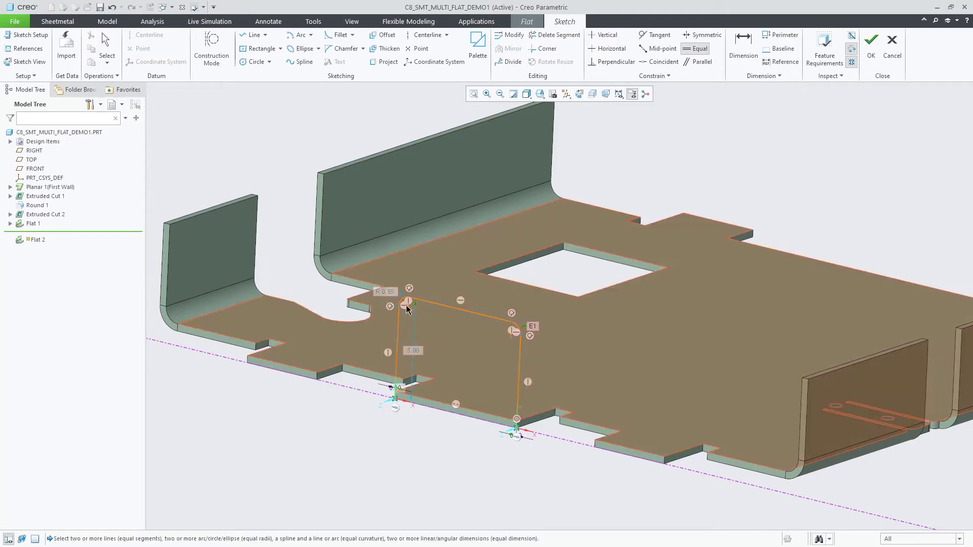
double_click(405, 271)
text(0.5)
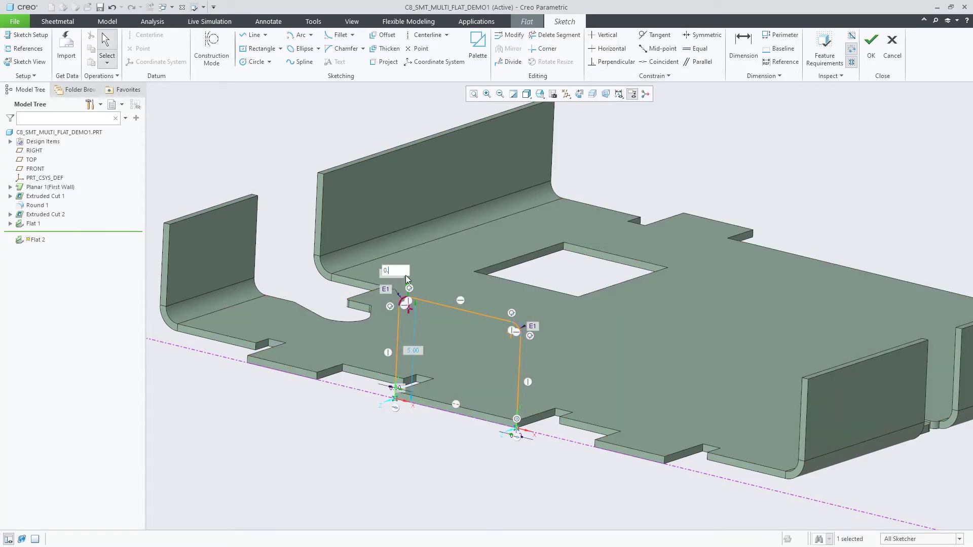
key(Return)
Accept the sketch, convert the section to a 2D profile for multiple walls, and complete the rounded flat walls.
right_click(595, 181)
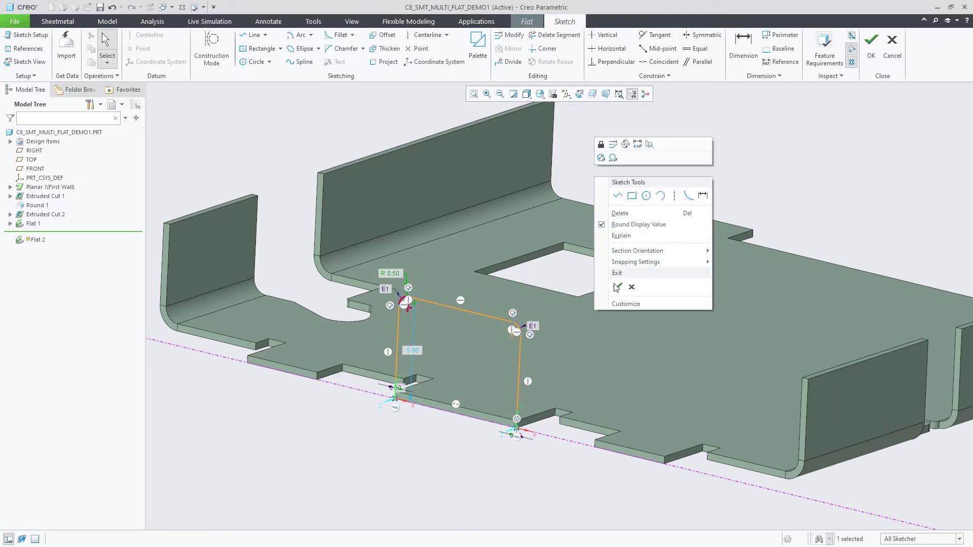
click(616, 288)
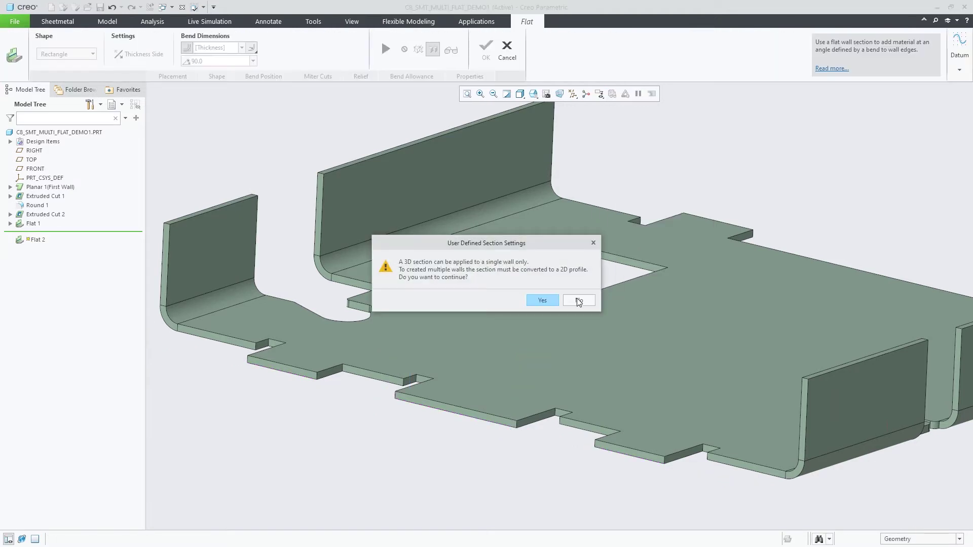
click(540, 301)
middle_click(561, 275)
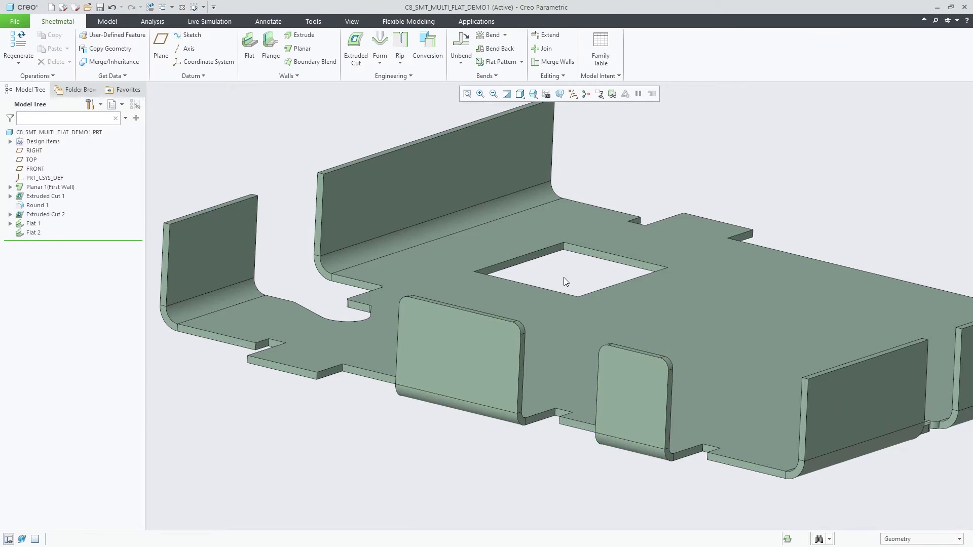
Start a flat wall on the remaining tab edge beside the rounded walls and load centered_slab_w_opening2.sec as its shape.
click(300, 375)
click(327, 333)
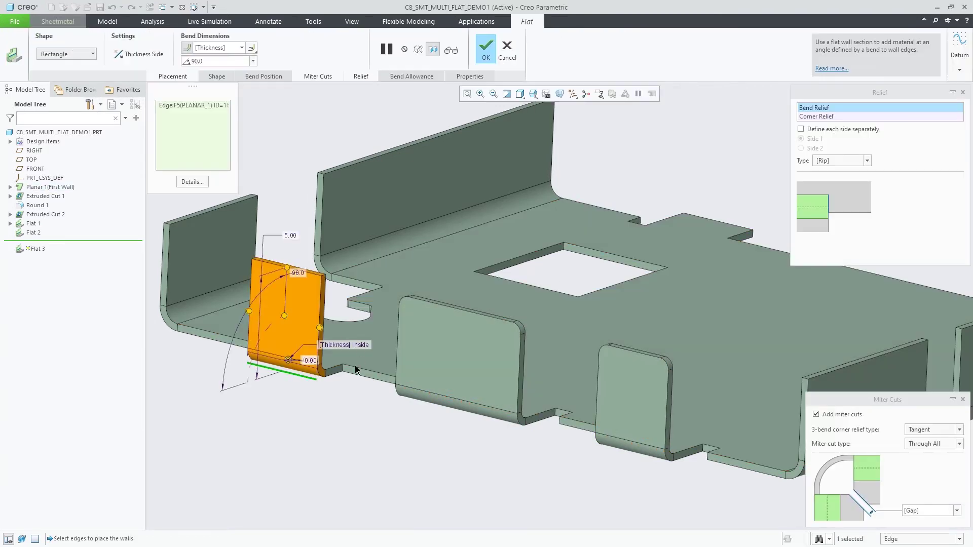
click(222, 77)
click(263, 114)
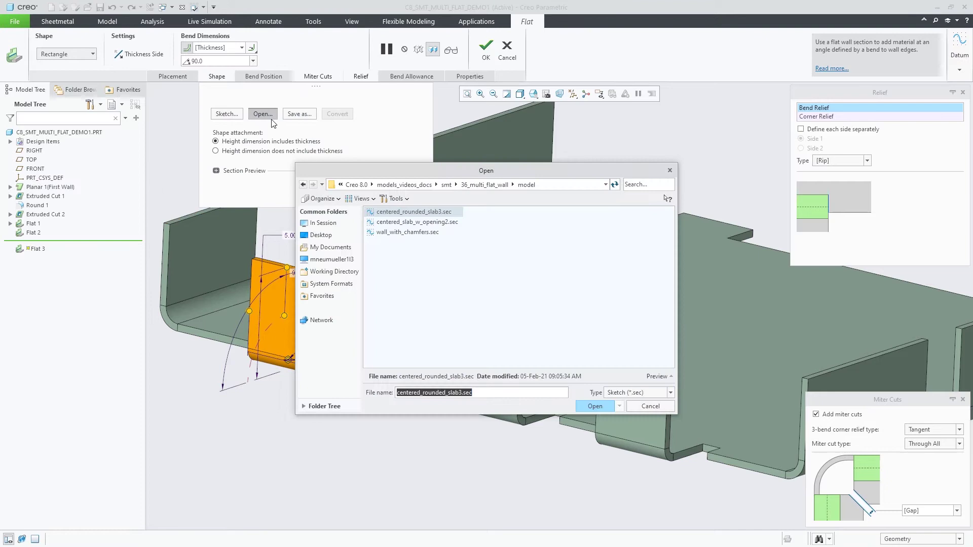
click(417, 222)
click(595, 406)
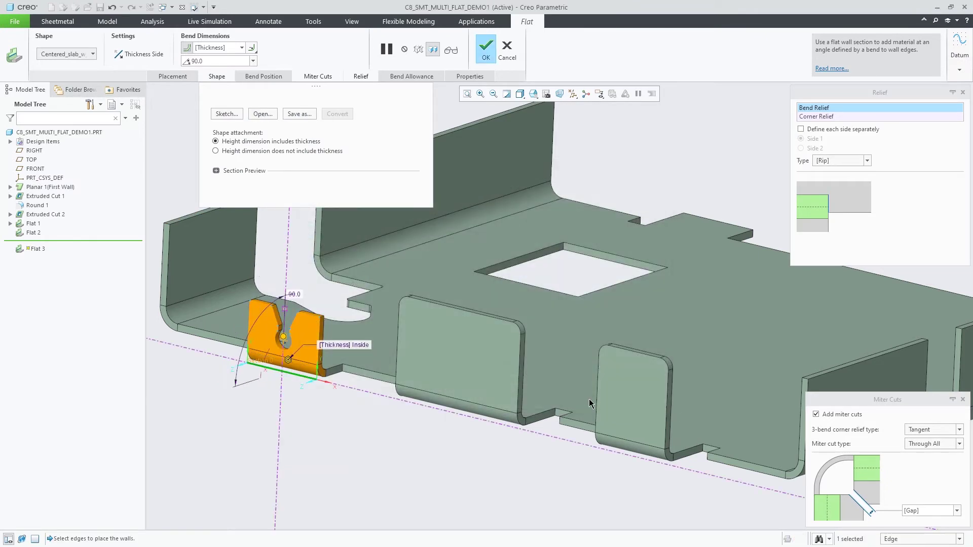
Add an edge of the rectangular opening and the opposite outer tab edge to the slotted wall, and complete the feature.
ctrl+click(592, 260)
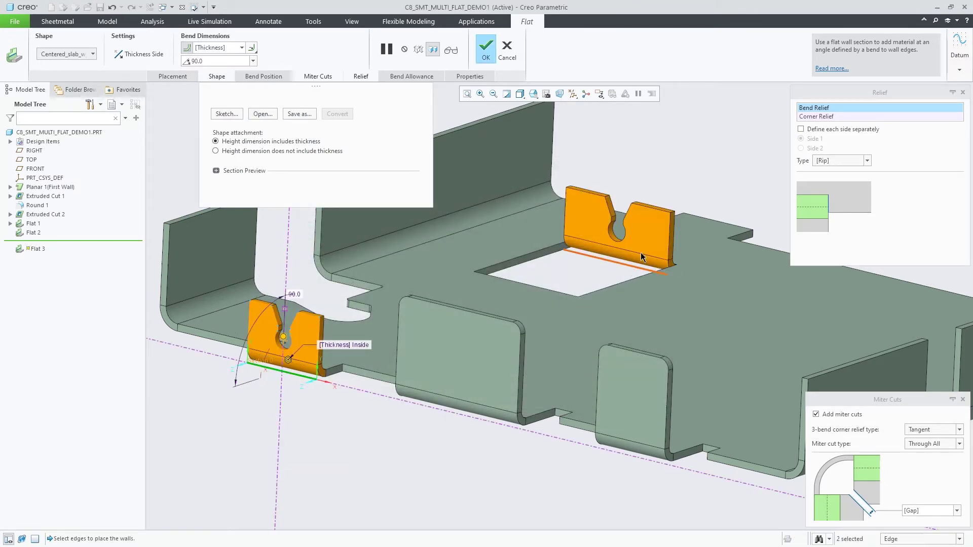
ctrl+click(709, 226)
middle_click(438, 456)
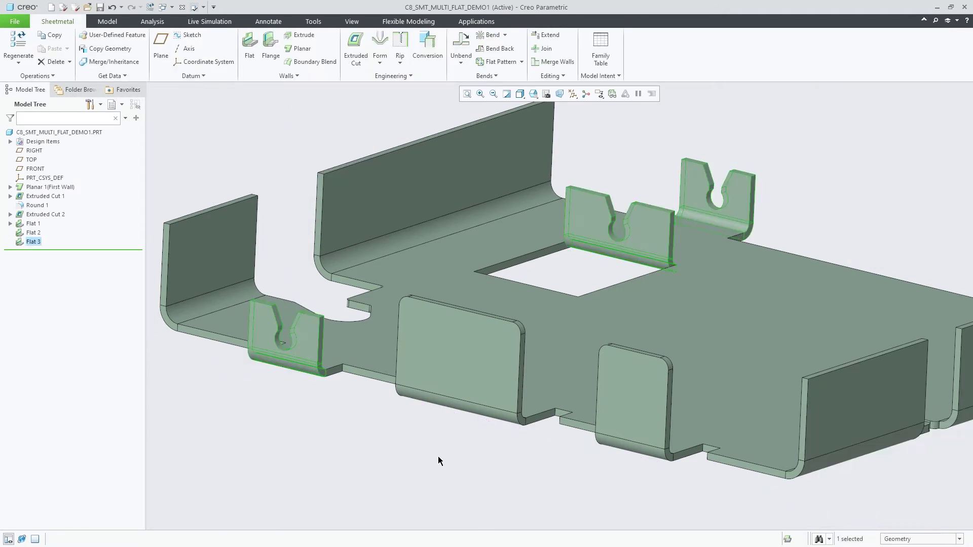
click(437, 457)
Start a flat wall on the upper edges of the three adjacent outer walls and load centered_rounded_slab3.sec as its shape.
key(ctrl+d)
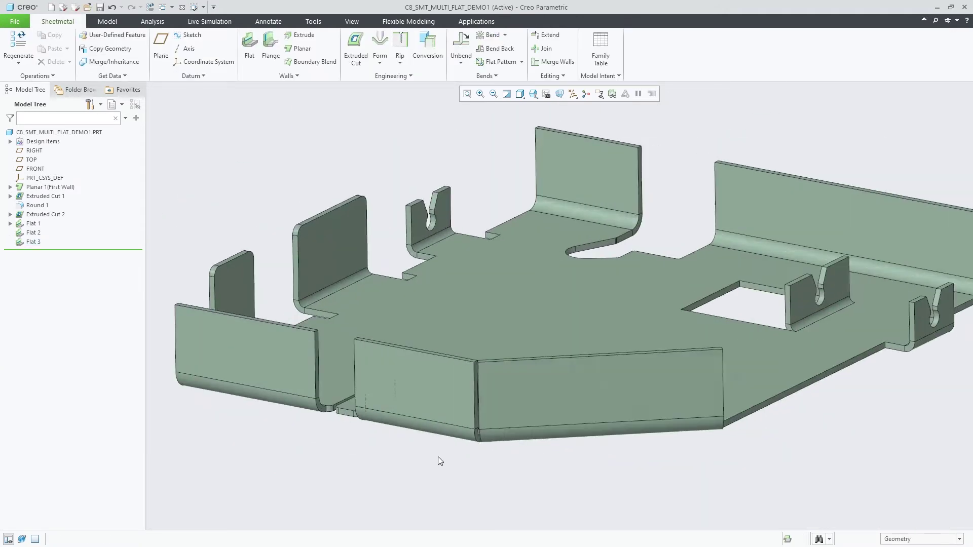
click(230, 304)
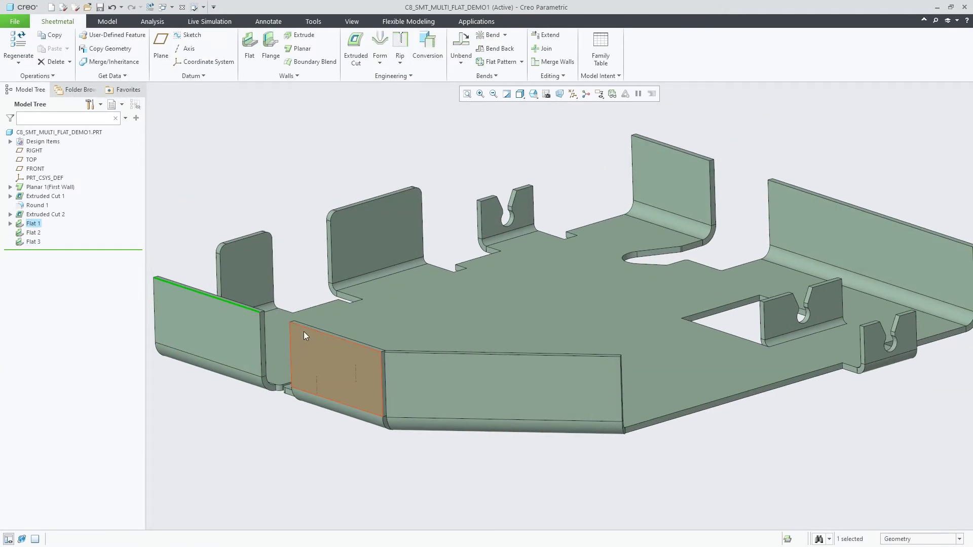
ctrl+click(330, 352)
ctrl+click(424, 354)
click(429, 326)
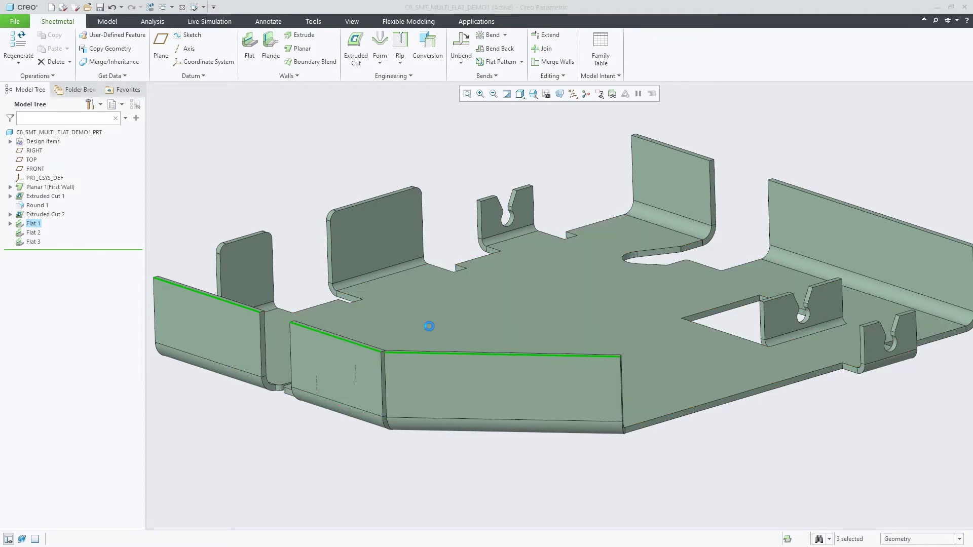
click(217, 76)
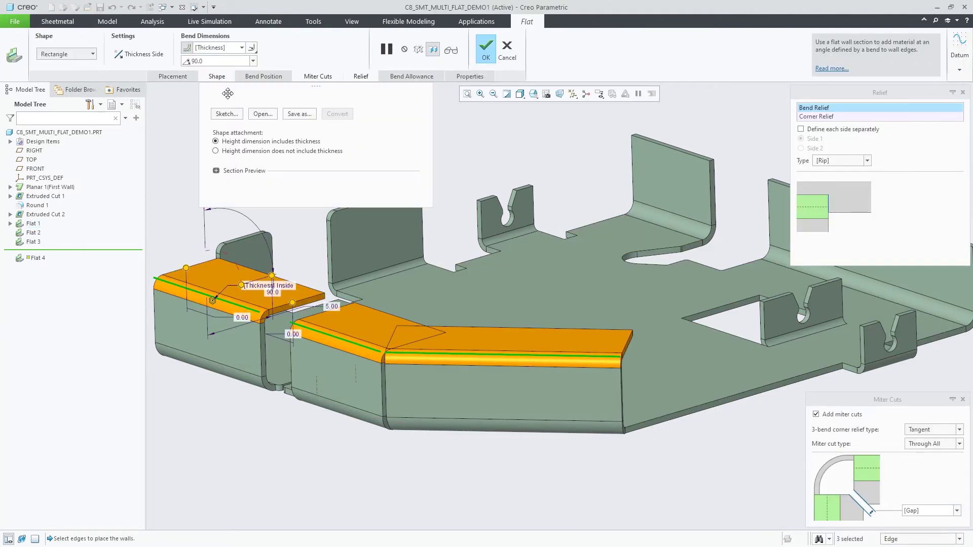
click(263, 114)
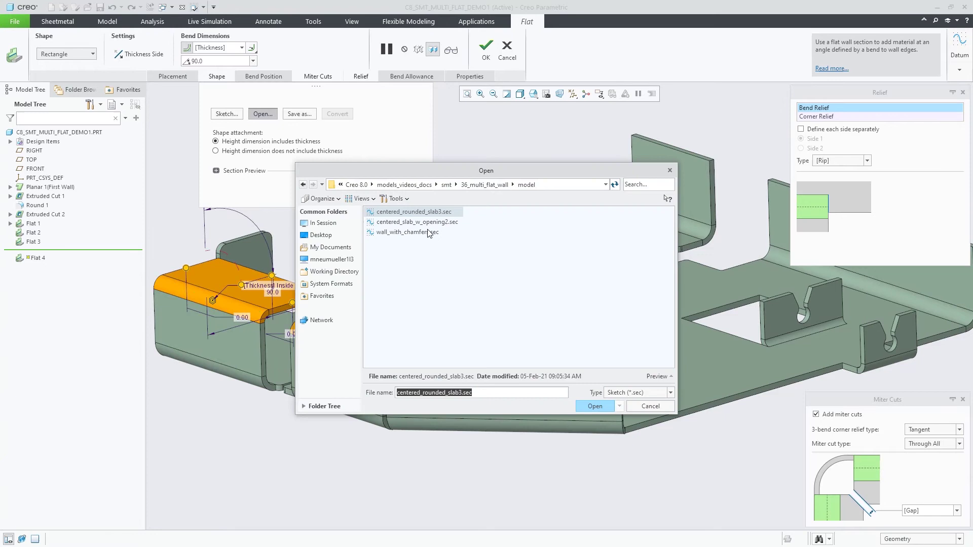
click(429, 212)
click(590, 408)
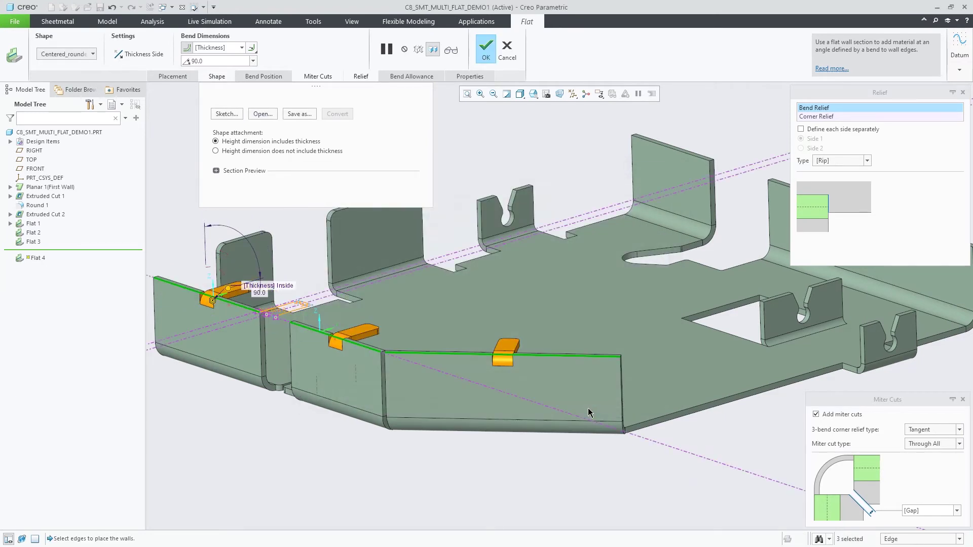
Try a bend position that starts the slab bends beyond the attachment edges, and switch back to the original position.
right_click(415, 462)
click(435, 431)
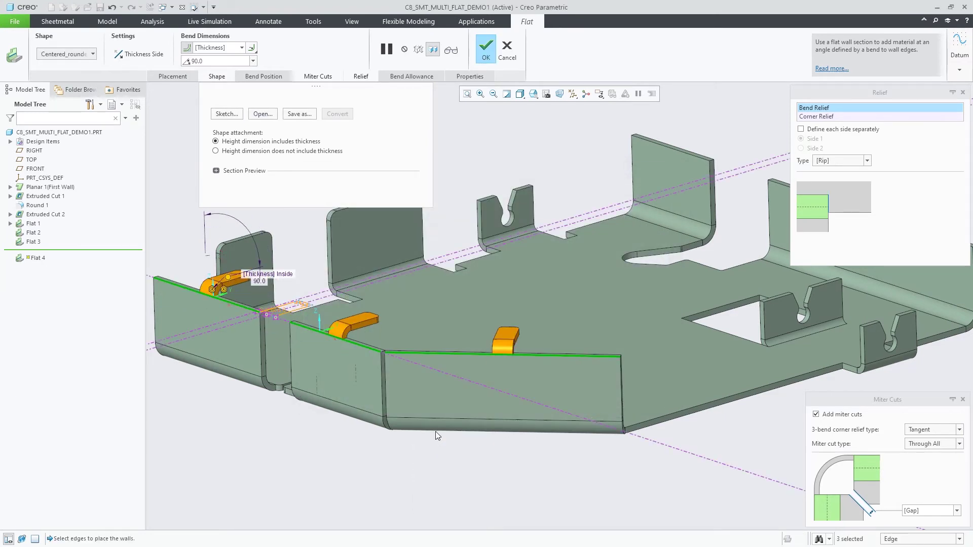
right_click(435, 438)
click(442, 413)
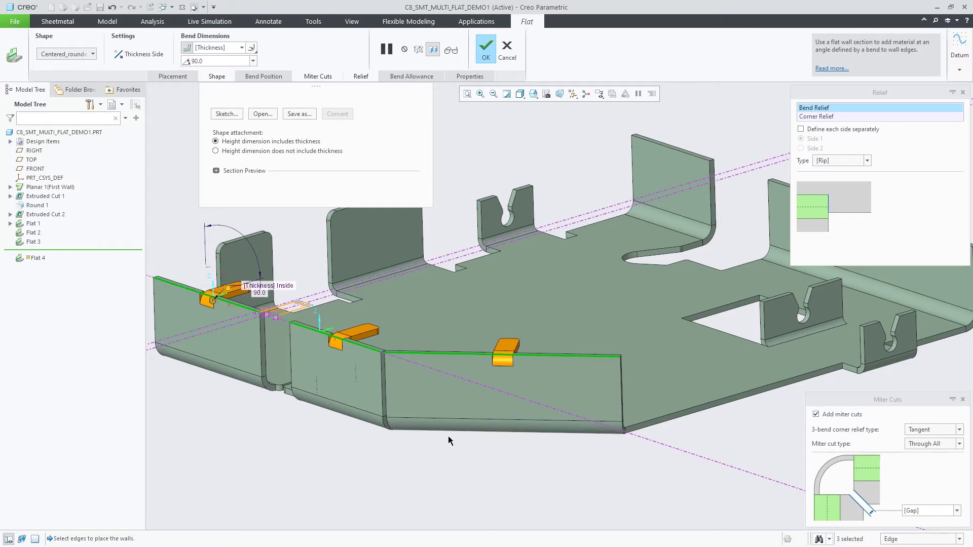
Set the bend relief of the three slab walls to Rectangular and complete the feature.
right_click(449, 438)
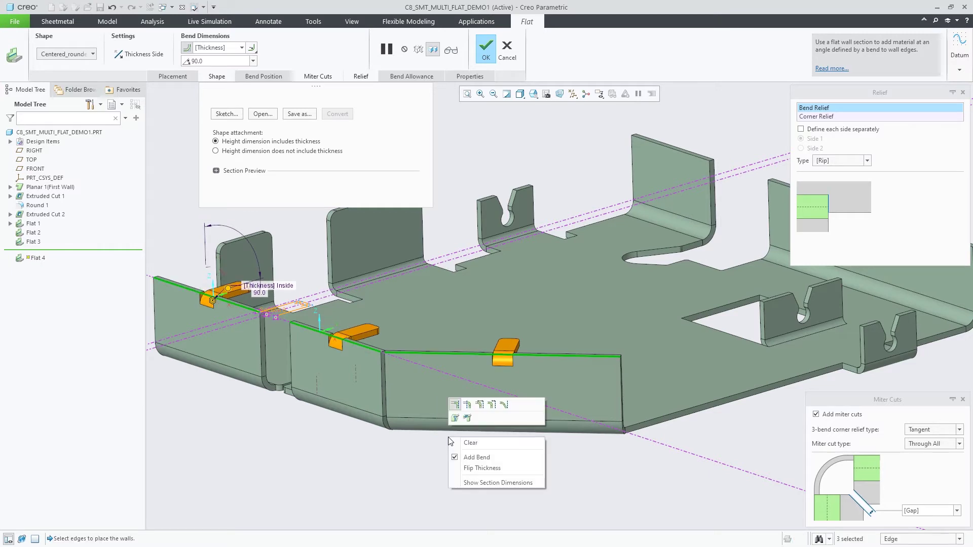
click(468, 418)
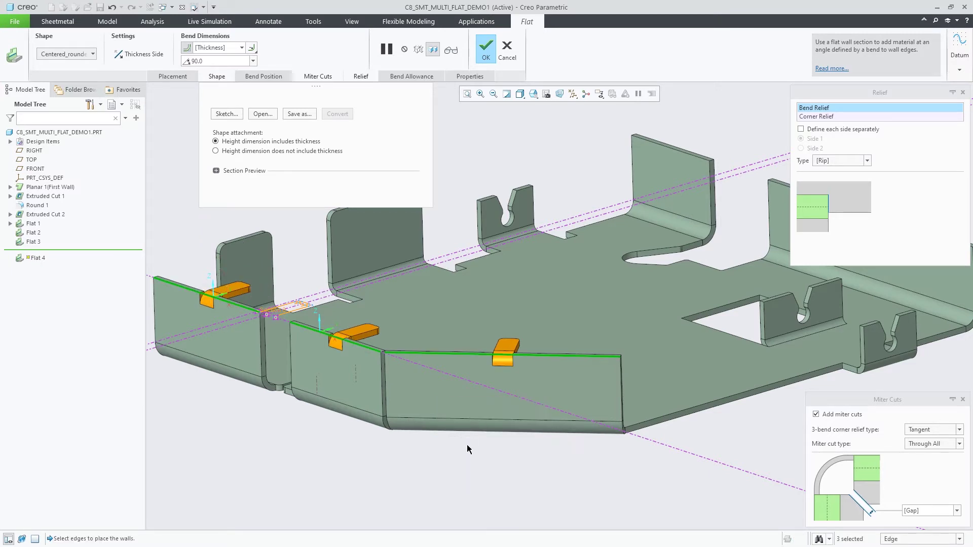
click(492, 433)
click(503, 475)
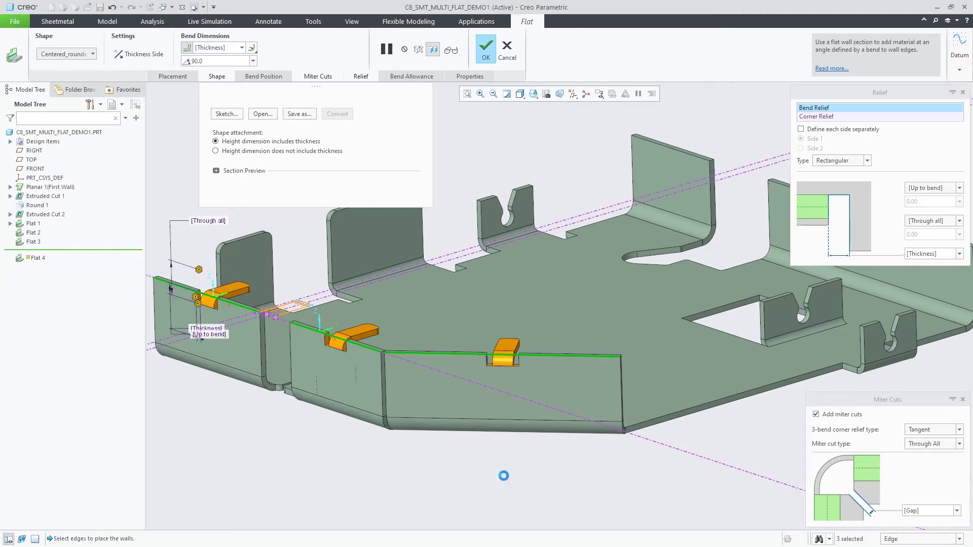
middle_click(428, 462)
key(ctrl+d)
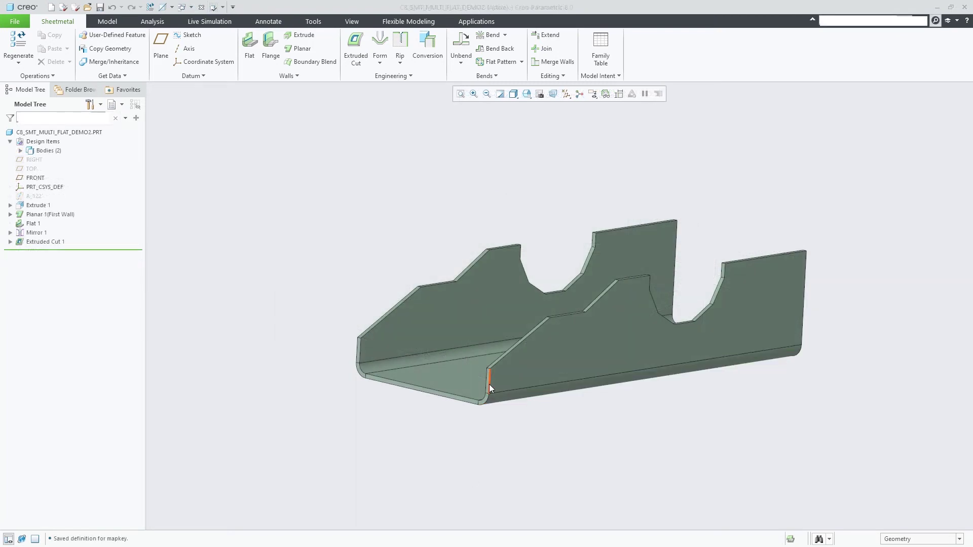
Start a flat wall on the near side wall's front vertical edge, stepped upper edges and rear upper edge.
click(489, 385)
click(532, 337)
ctrl+click(528, 337)
ctrl+click(568, 316)
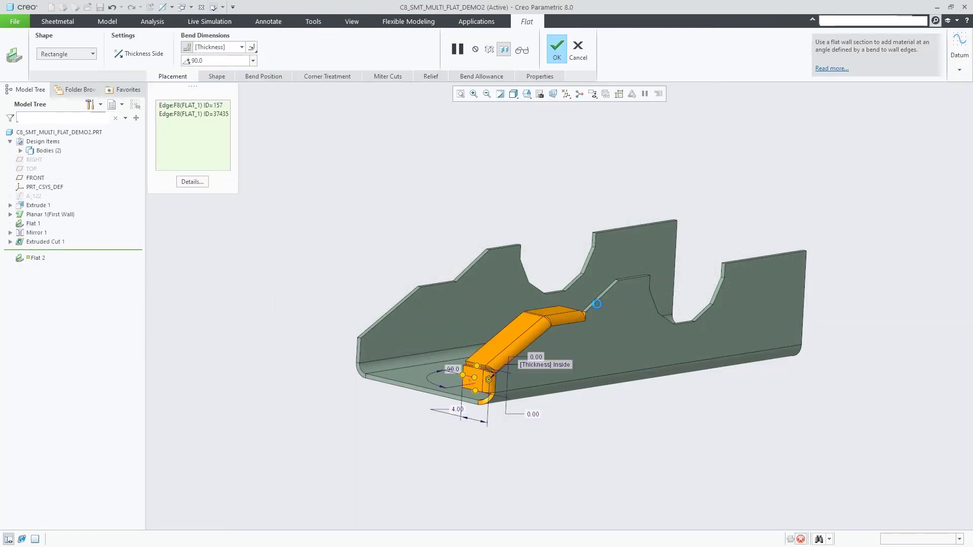
ctrl+click(597, 300)
ctrl+click(637, 279)
ctrl+click(756, 259)
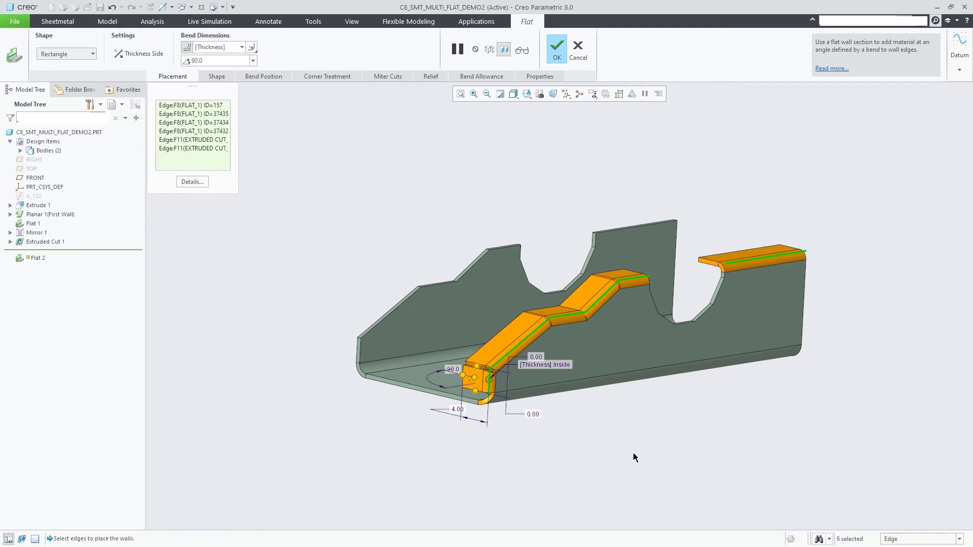
Change the bend position of the new walls so the bends start at the attachment edges.
right_click(615, 443)
click(633, 398)
scroll(634, 409, down, 3)
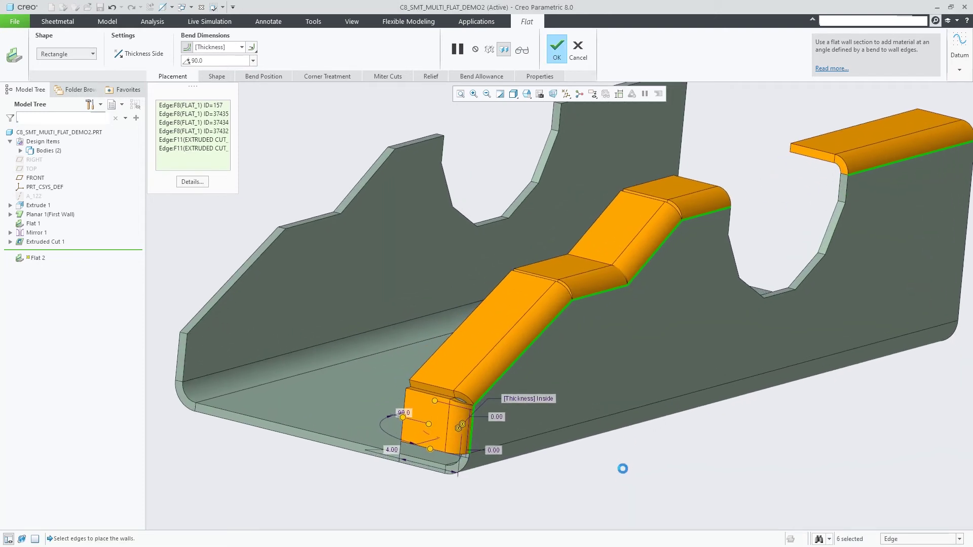
Open the corner treatment settings and examine the geometry option assigned to the corners between the new walls.
click(329, 76)
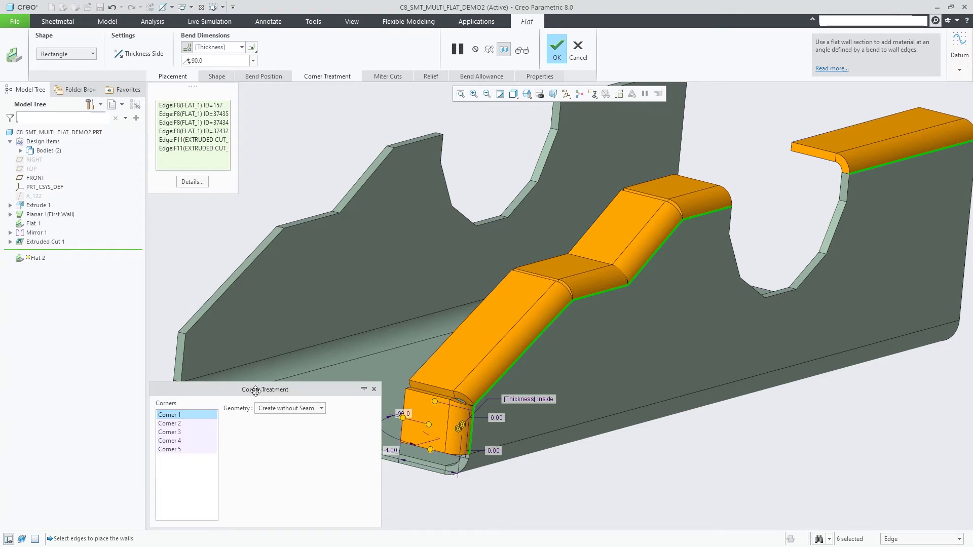
click(178, 435)
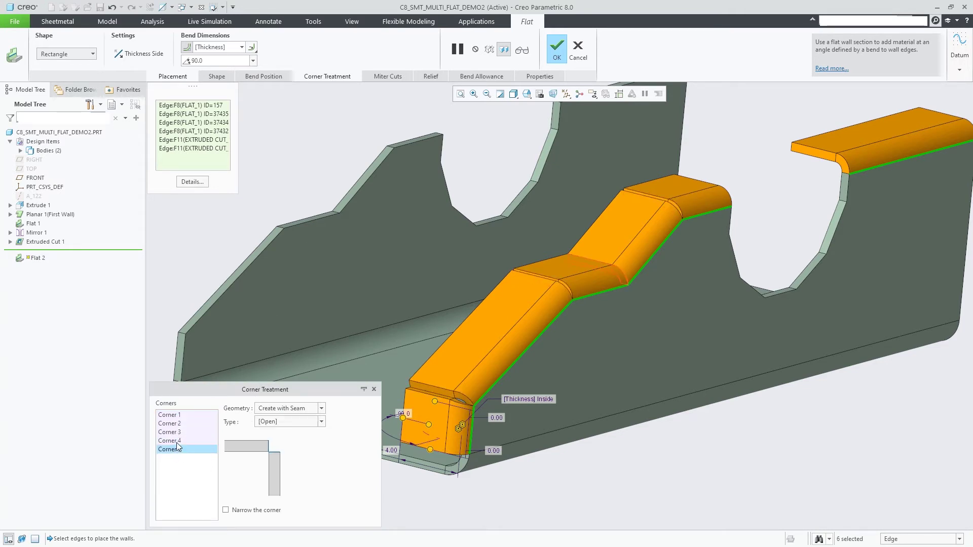
click(171, 415)
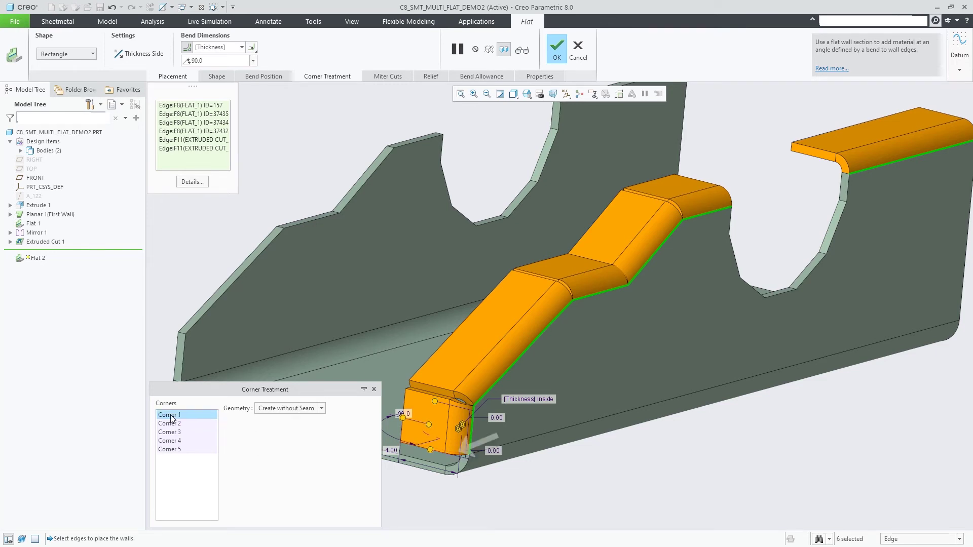
click(174, 432)
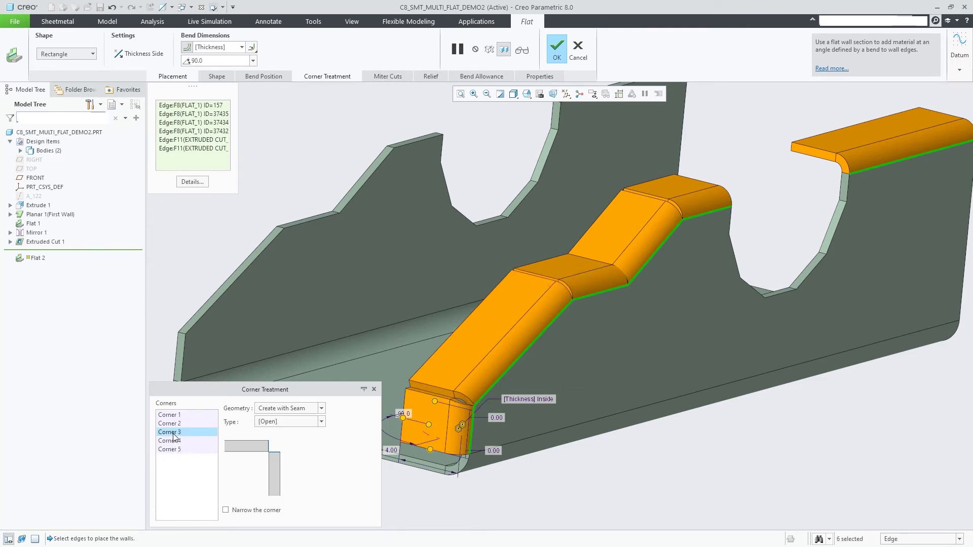
Try the Create without Seam geometry on Corner 4, and set it back to Create with Seam.
click(175, 440)
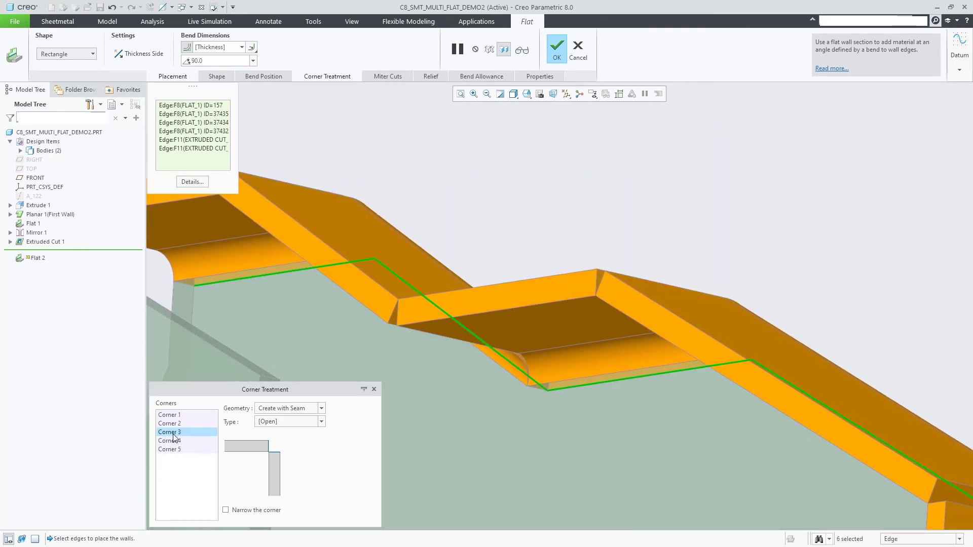
right_click(524, 362)
click(533, 331)
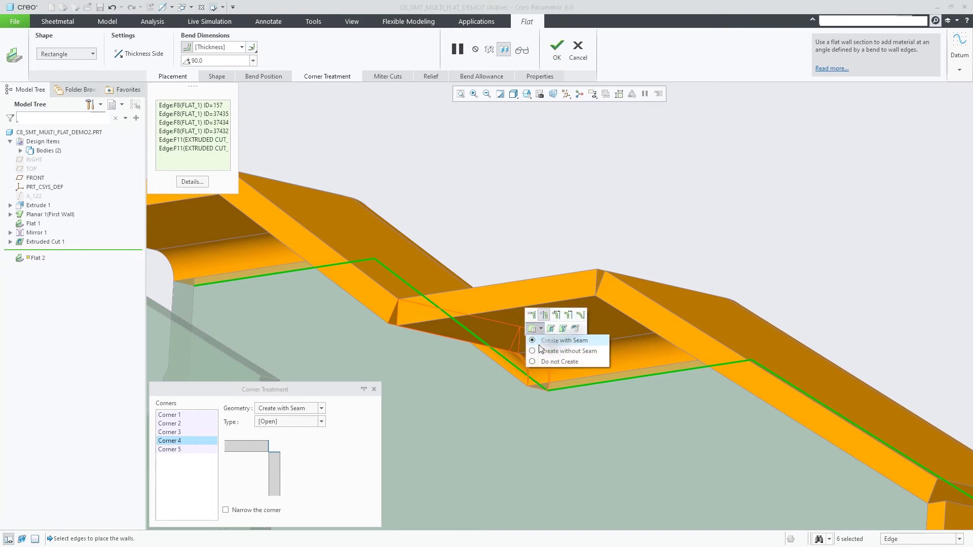
click(540, 350)
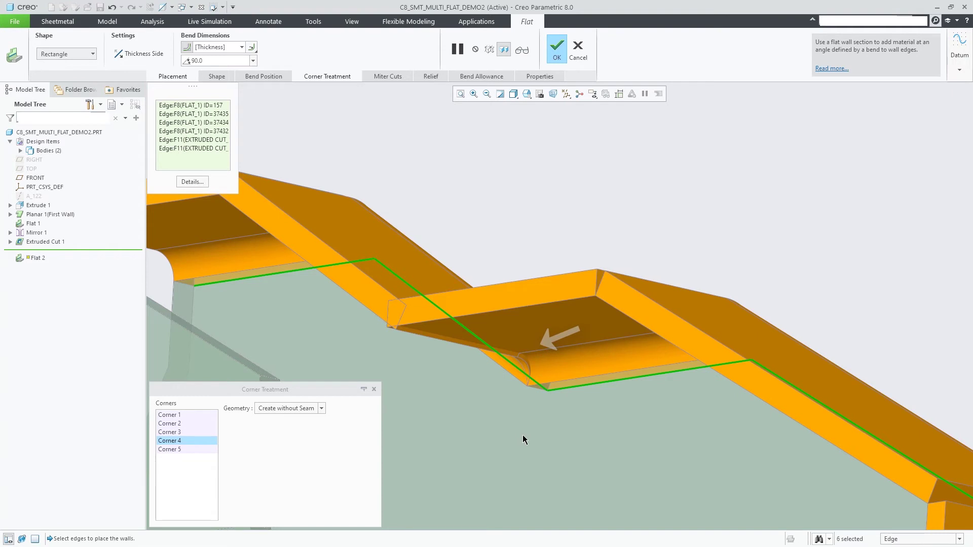
click(534, 368)
click(550, 334)
click(557, 345)
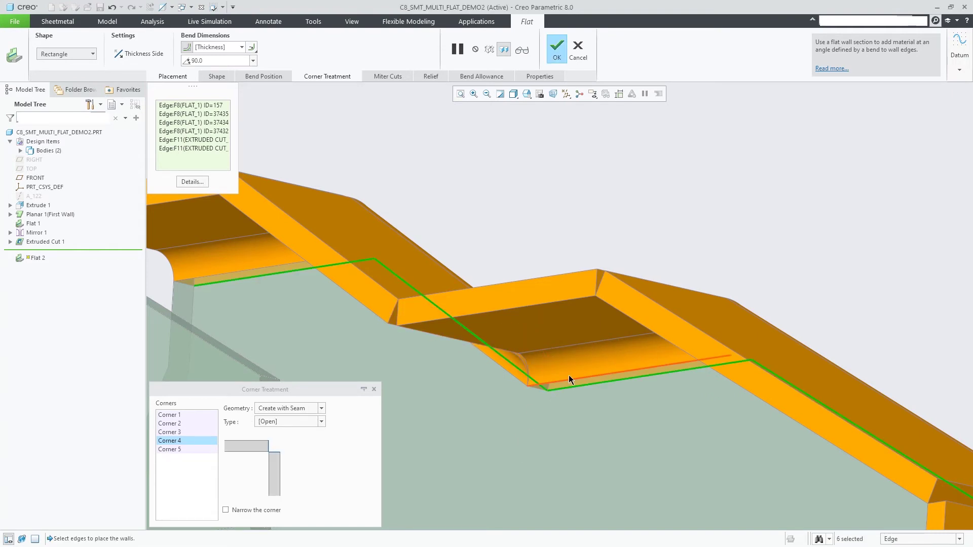
Add the matching front, stepped and rear upper edges of the opposite side wall to the flat wall.
key(ctrl+d)
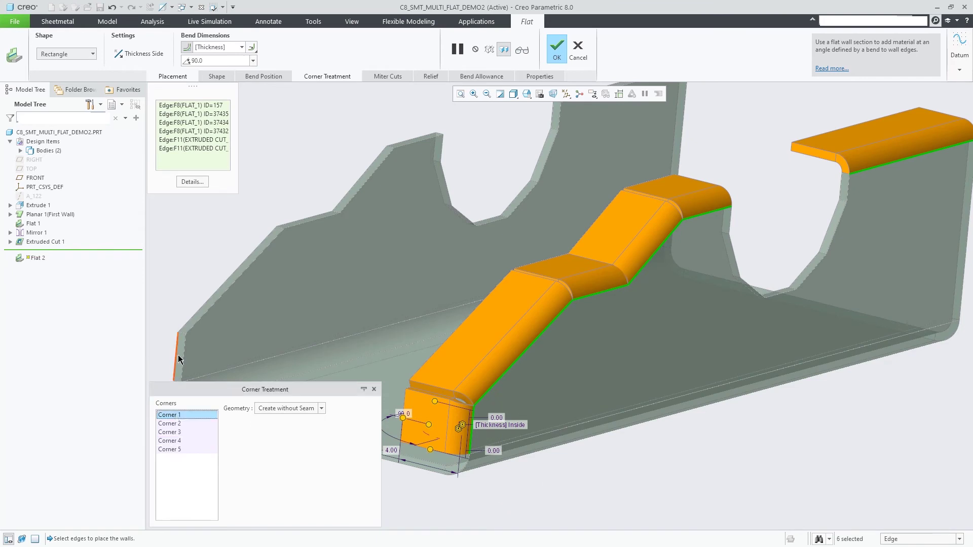
ctrl+click(220, 288)
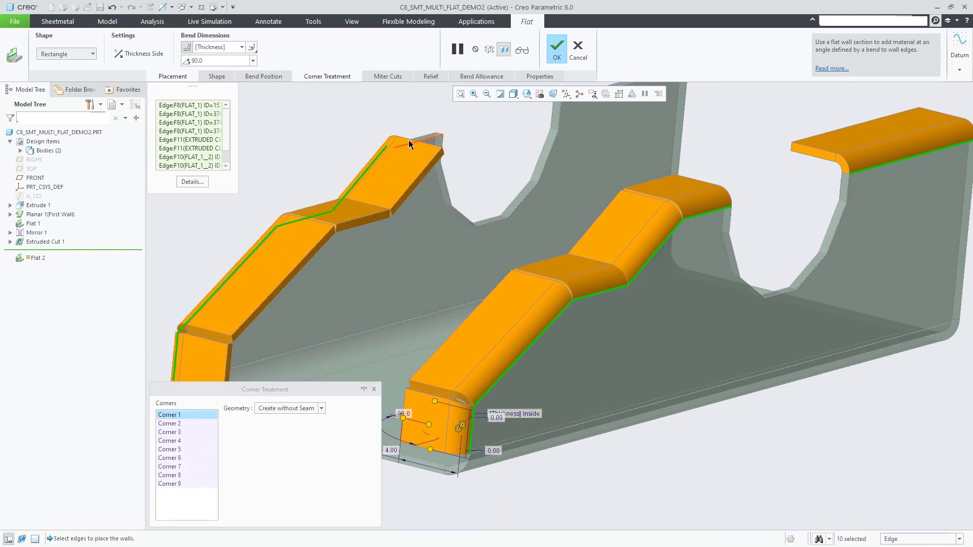
ctrl+click(408, 141)
Apply a corner relief to the corners between the flat walls.
click(731, 417)
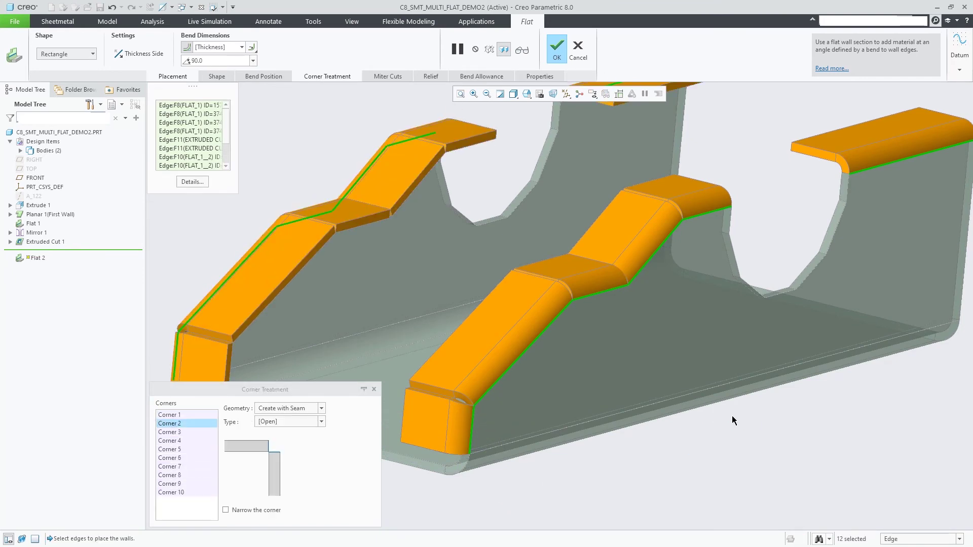
click(747, 388)
click(754, 469)
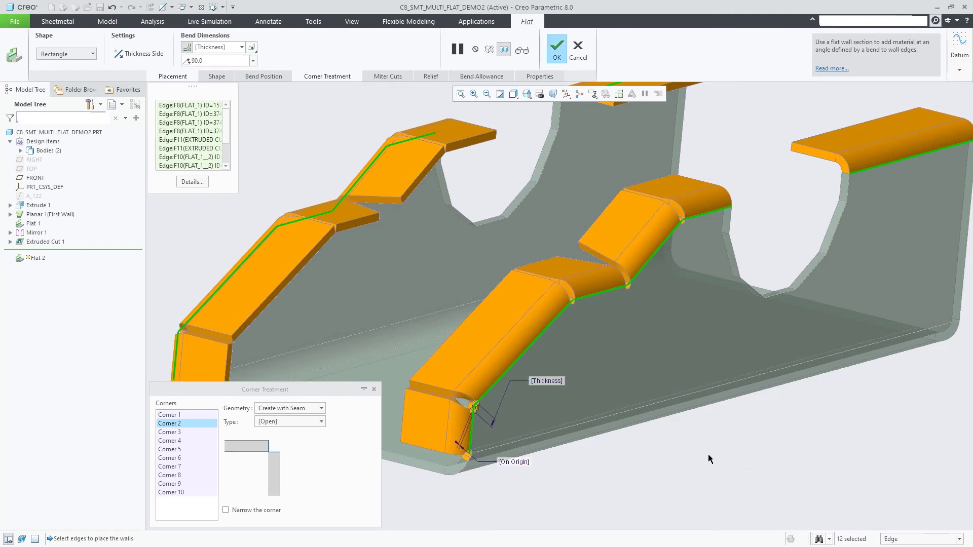
Set the geometry of Corner 1 and Corner 7 to Do not Create and complete the flat walls.
click(169, 414)
click(300, 408)
click(289, 434)
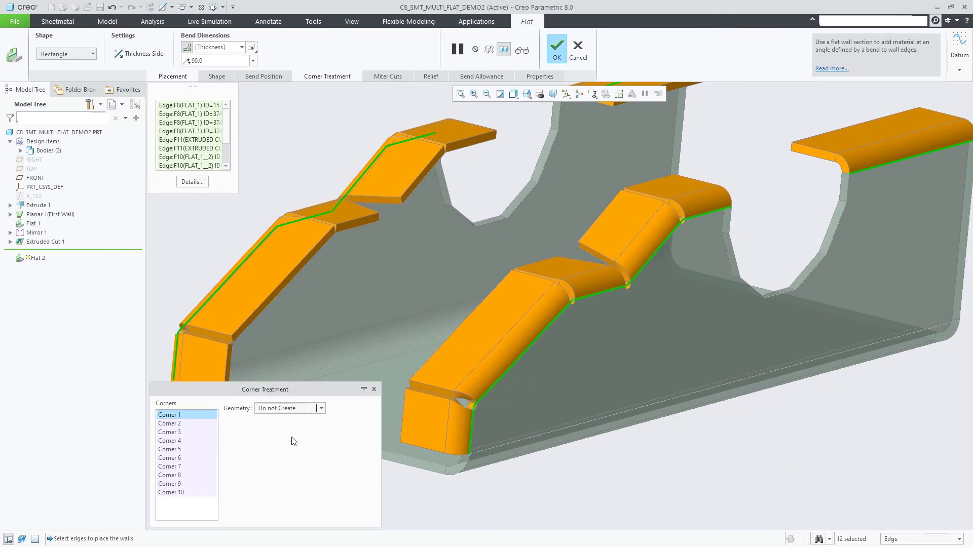
key(ctrl+d)
click(169, 466)
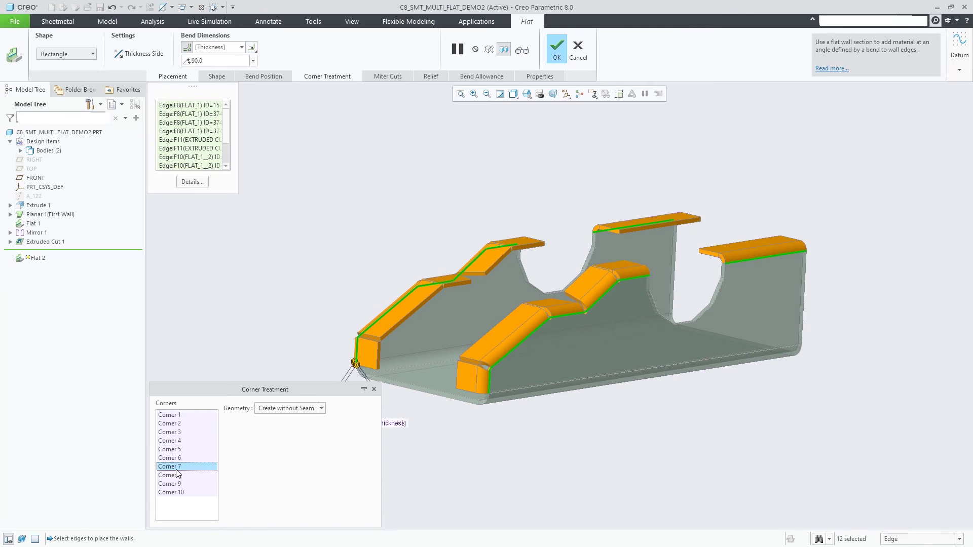
click(301, 411)
click(289, 436)
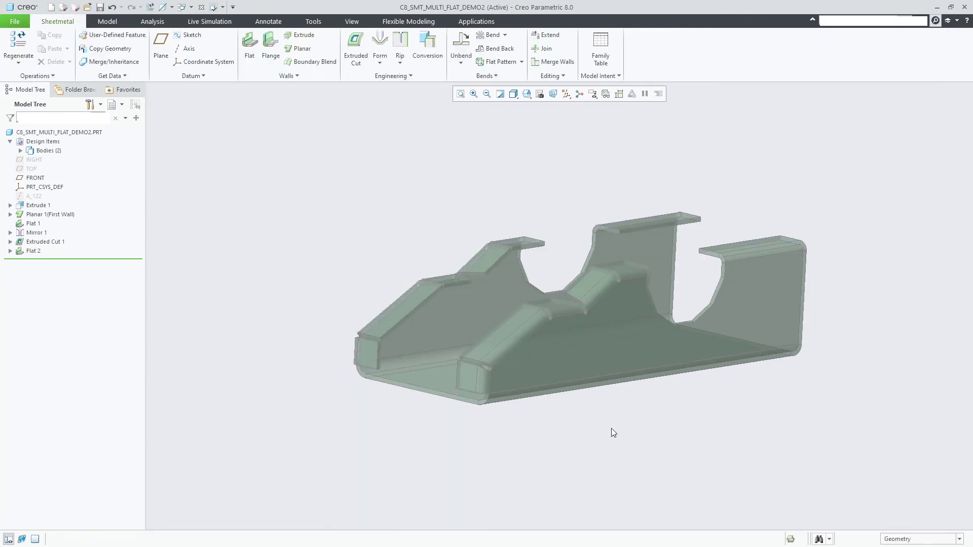
key(ctrl+d)
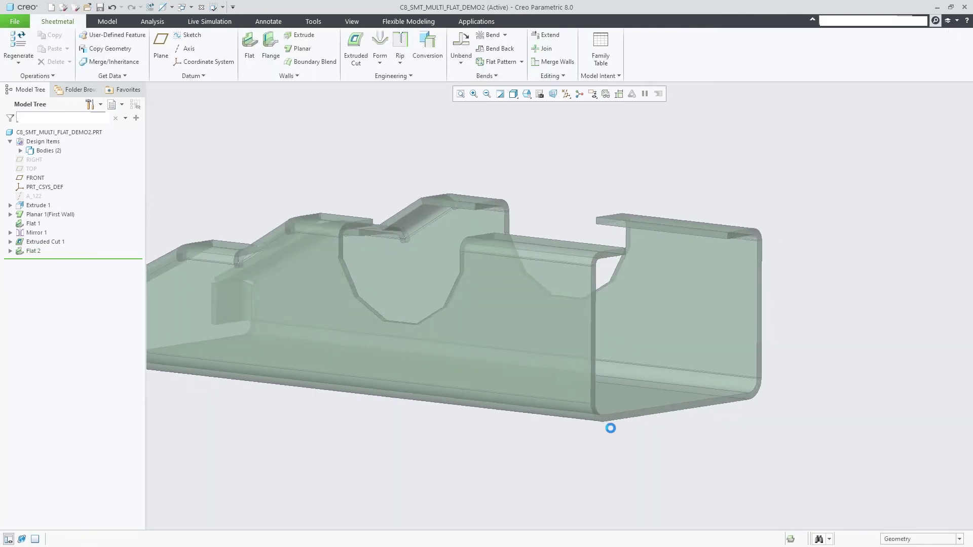
Start a flat wall on the bottom edge of the open end and add the two adjoining vertical side wall edges.
click(607, 421)
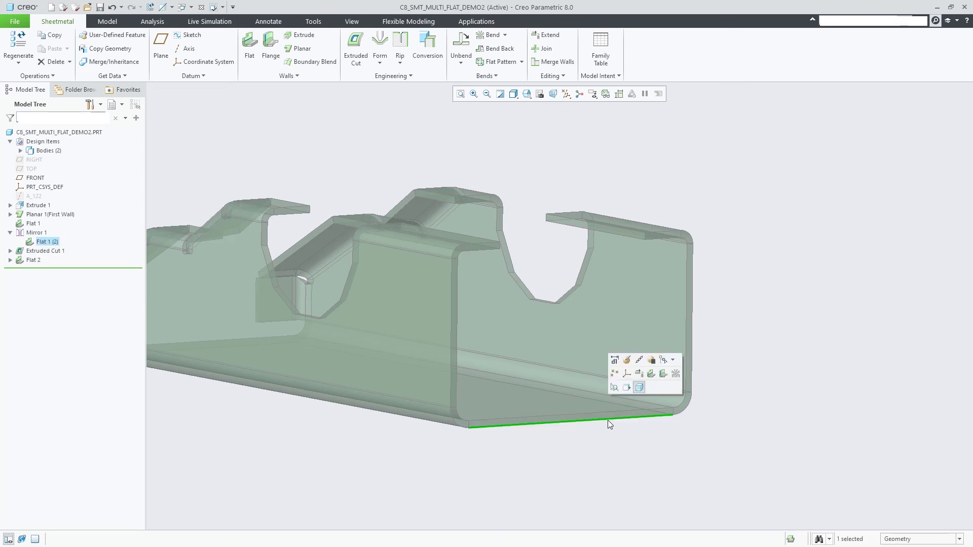
click(652, 373)
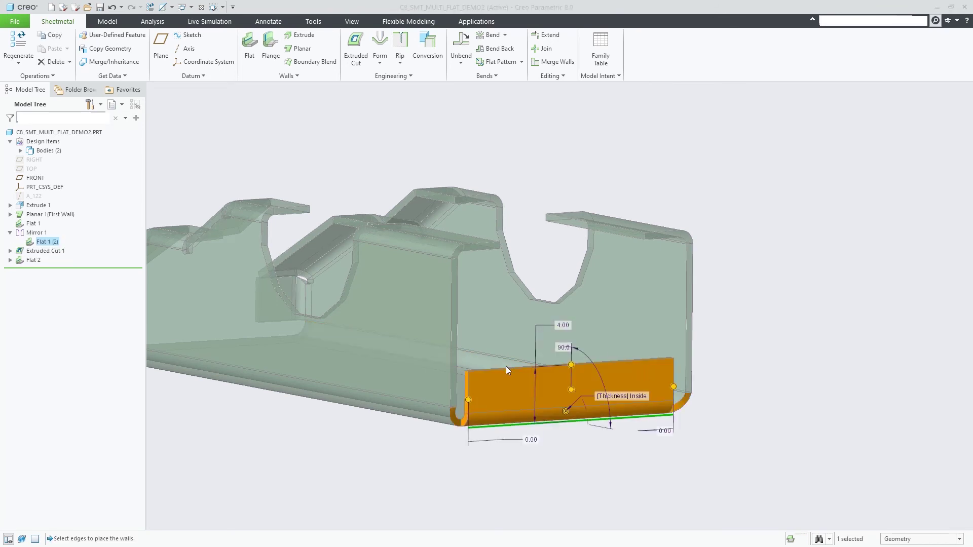
ctrl+click(454, 361)
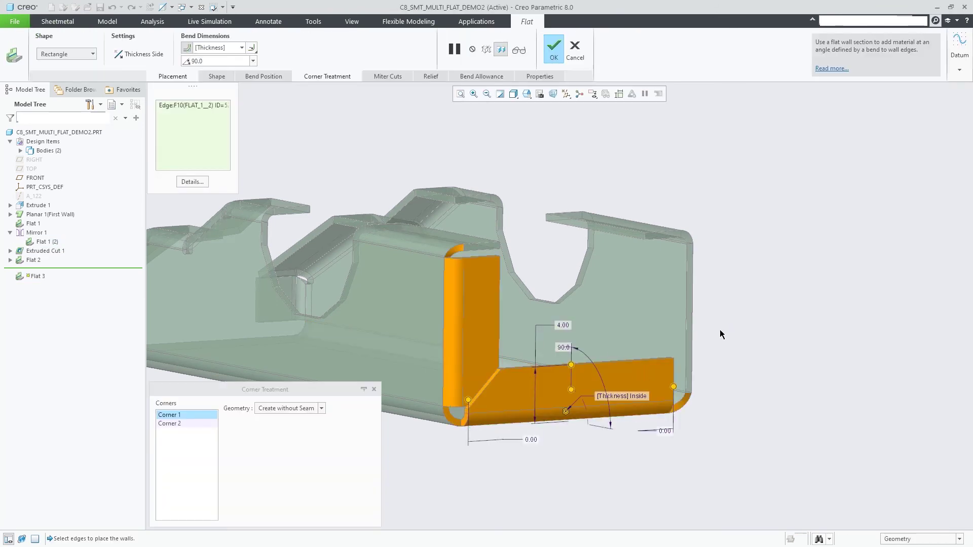
ctrl+click(692, 330)
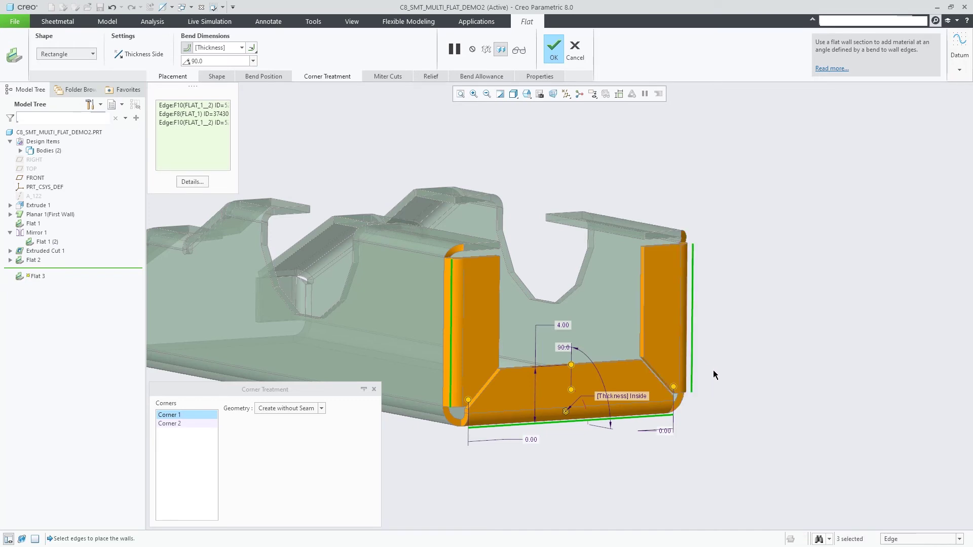
Set the geometry of Corner 1 and Corner 2 together to Create with Seam.
ctrl+click(215, 425)
click(287, 408)
click(288, 420)
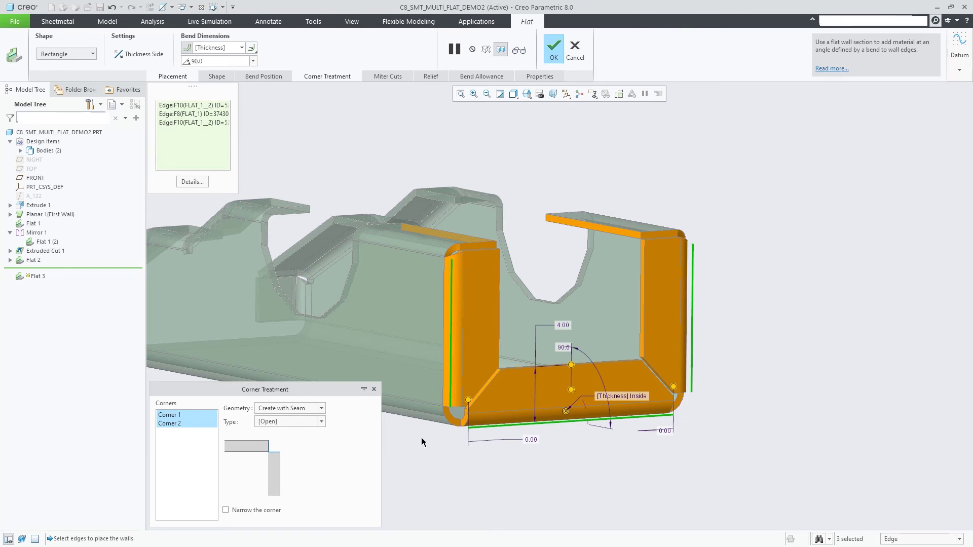
click(364, 390)
Set the miter cut type of the flat walls to No Gap.
middle_drag(509, 481, 507, 481)
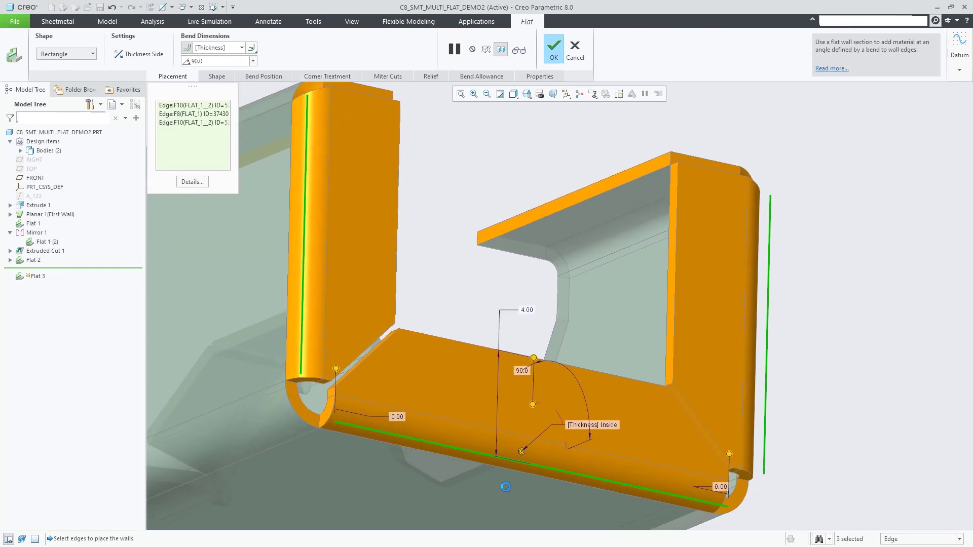
click(397, 78)
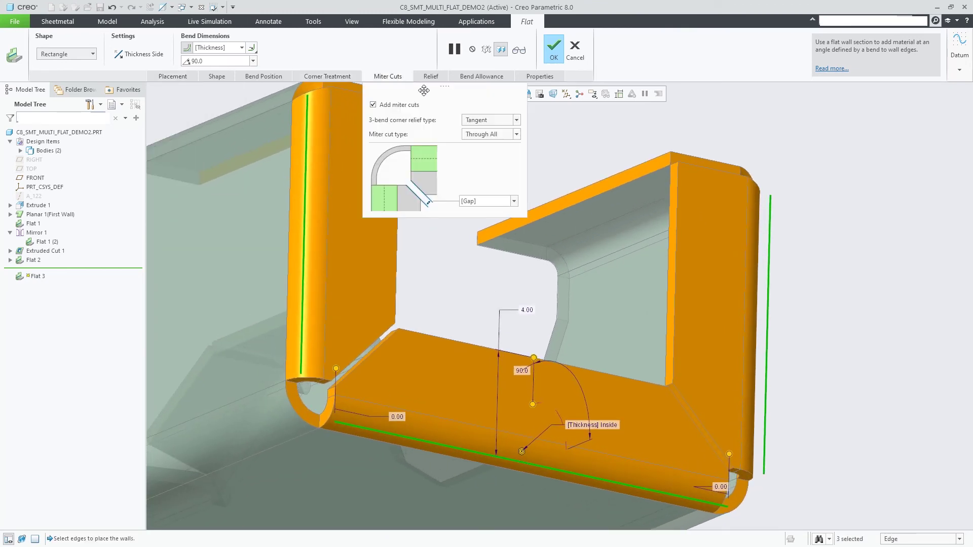
drag(423, 90, 836, 420)
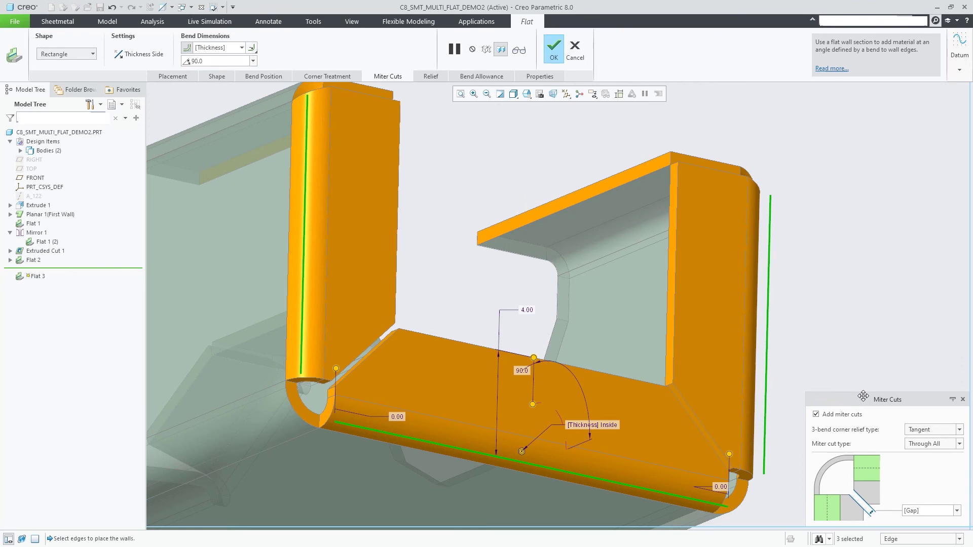
click(927, 449)
click(928, 467)
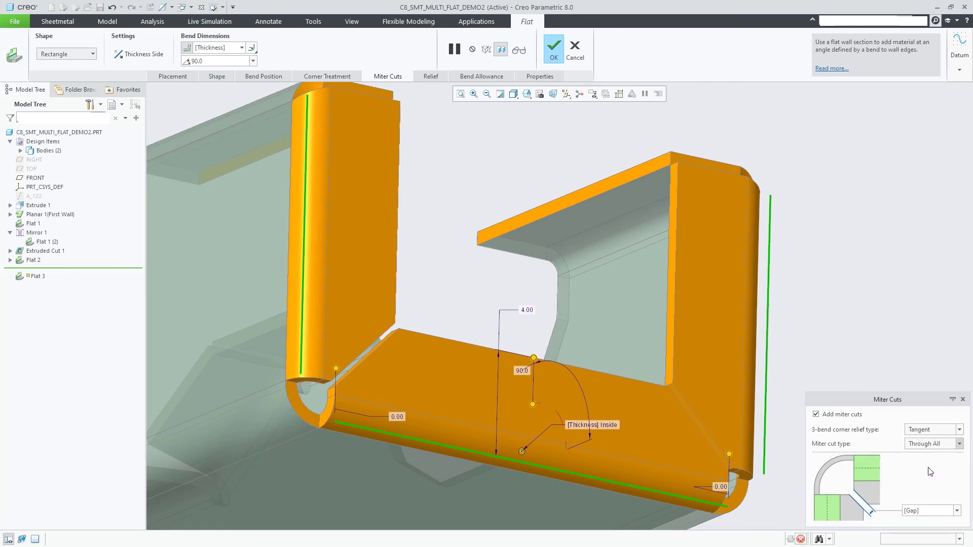
Try the Open and Closed types for the 3-bend corner relief.
click(922, 433)
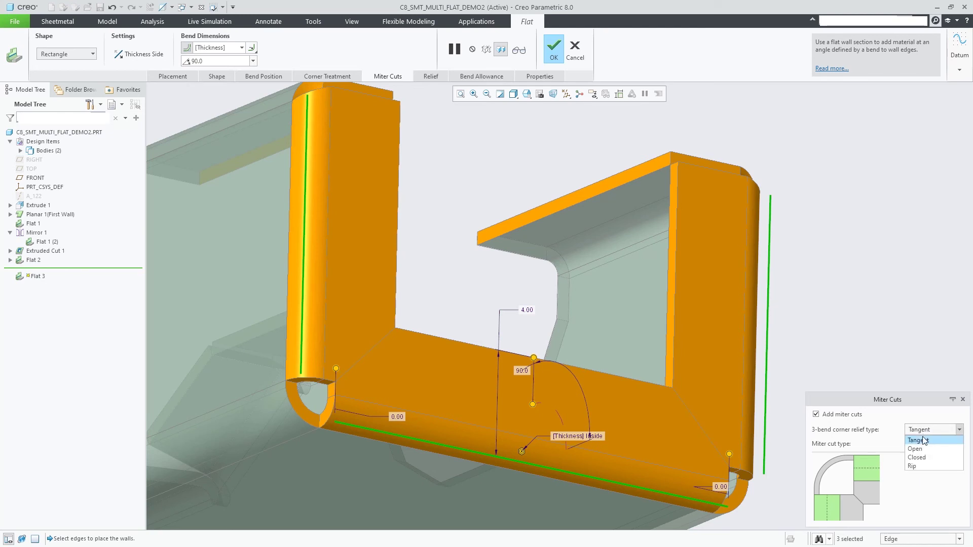
click(923, 448)
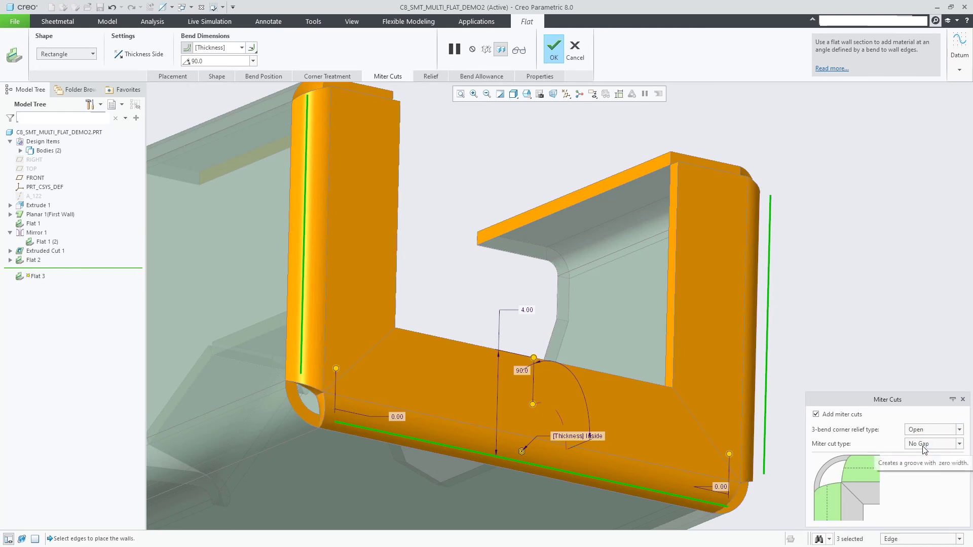
click(926, 430)
click(925, 458)
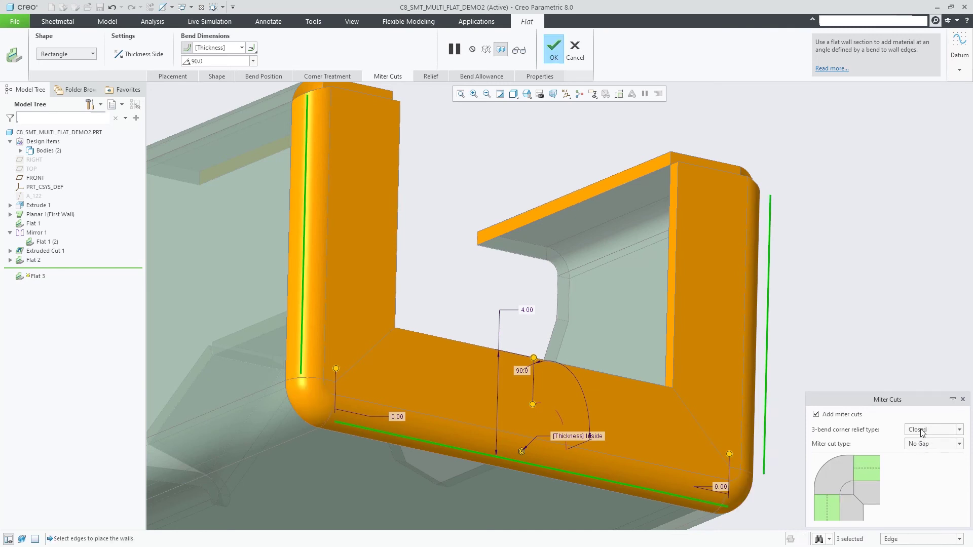
Set the 3-bend corner relief type to Rip and complete the flat walls.
click(922, 431)
click(923, 464)
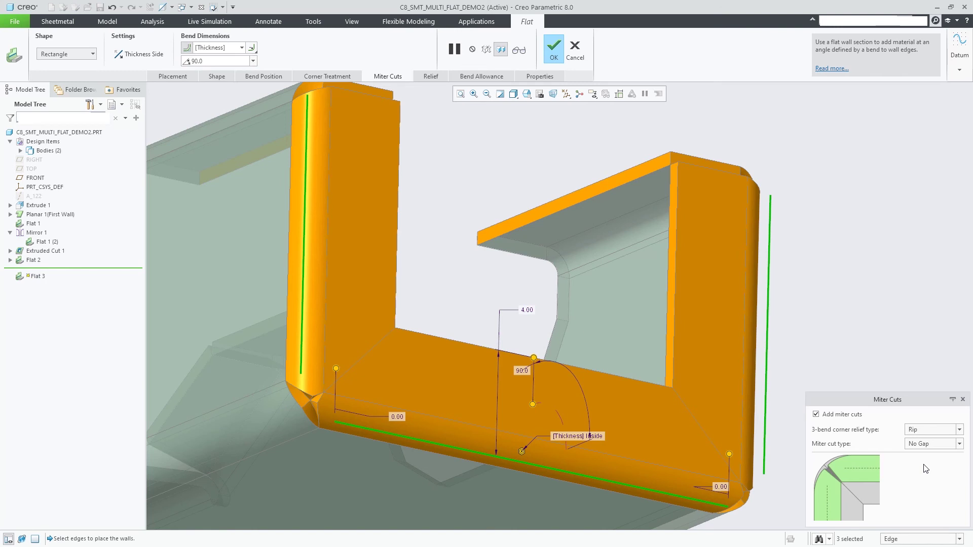
middle_click(843, 367)
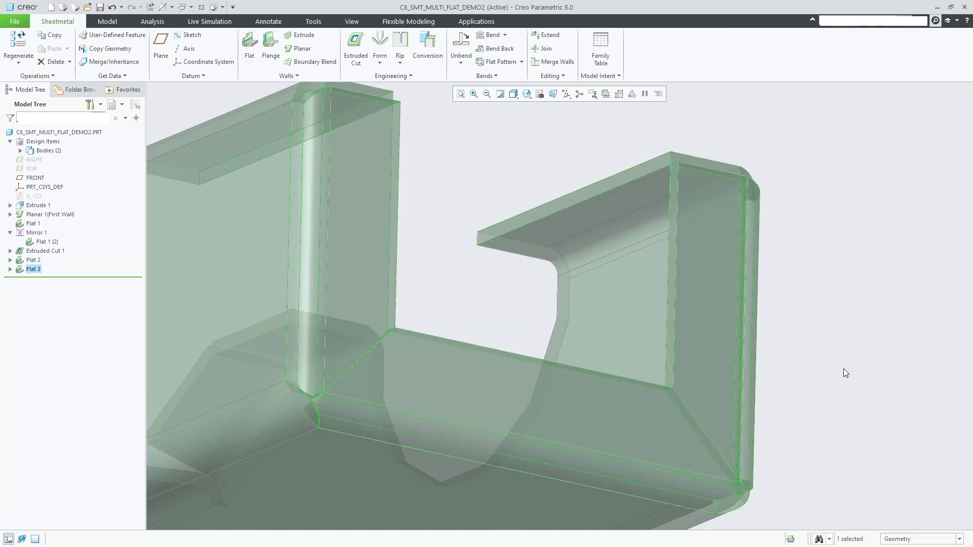
click(843, 369)
Add a rectangular flat wall on the bottom edge at the opposite end of the part, keeping the default settings.
key(ctrl+d)
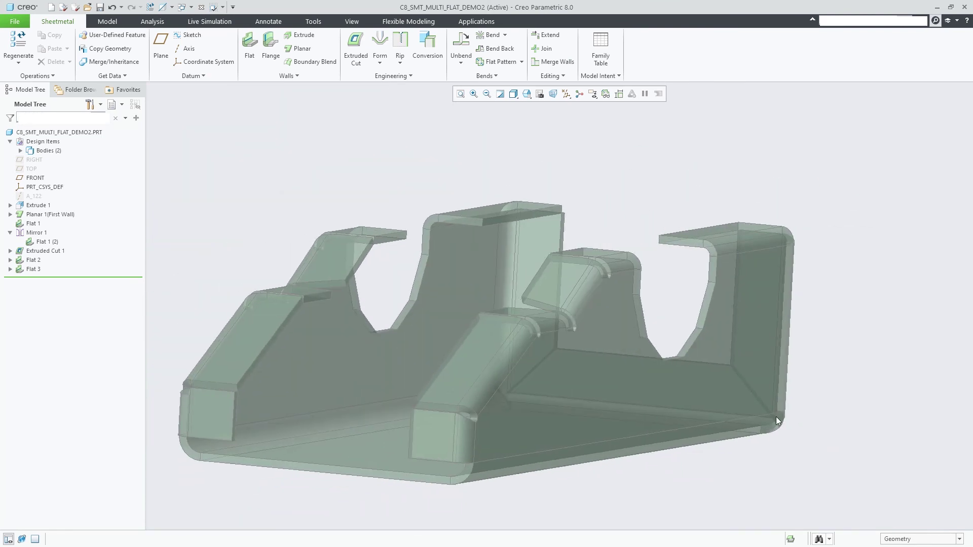
click(321, 474)
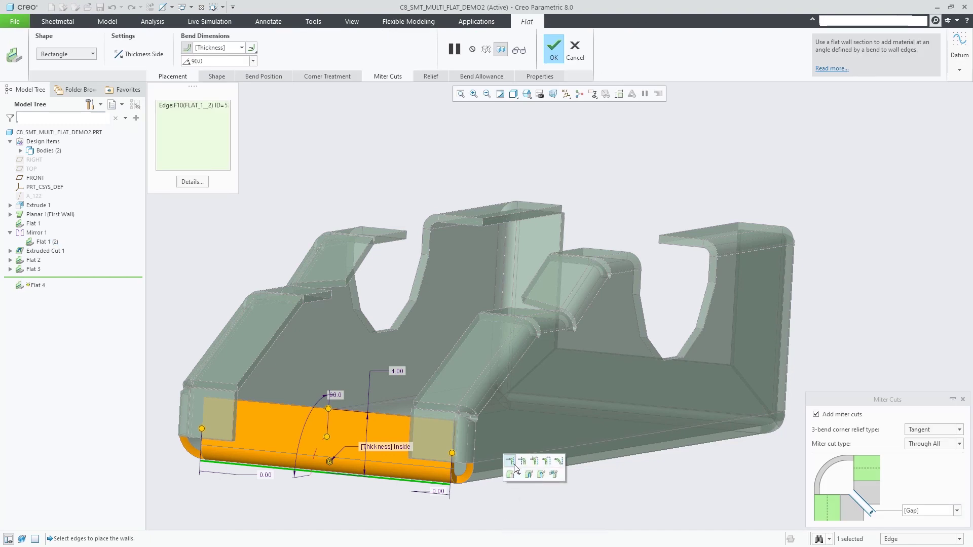
middle_click(526, 497)
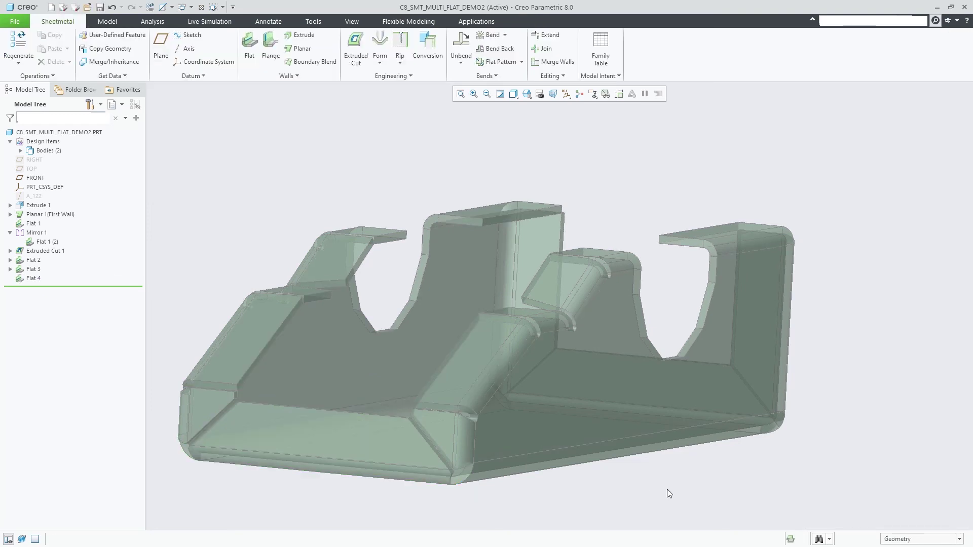